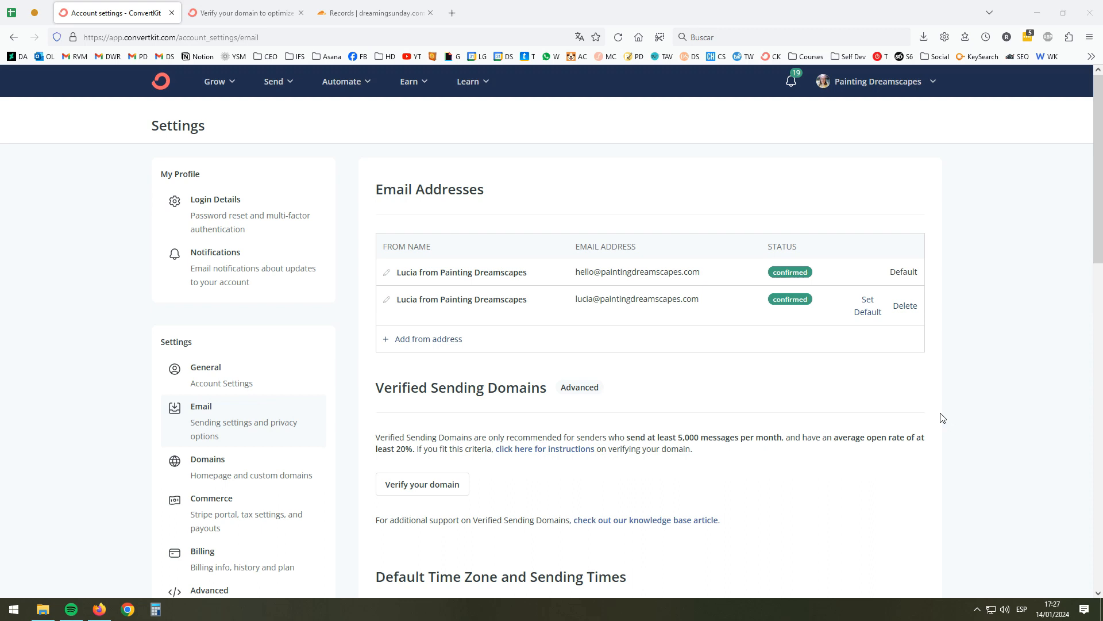
# Review the sender addresses and the sending-volume and open-rate criteria for Verified Sending Domains in the account's email settings
pyautogui.click(812, 421)
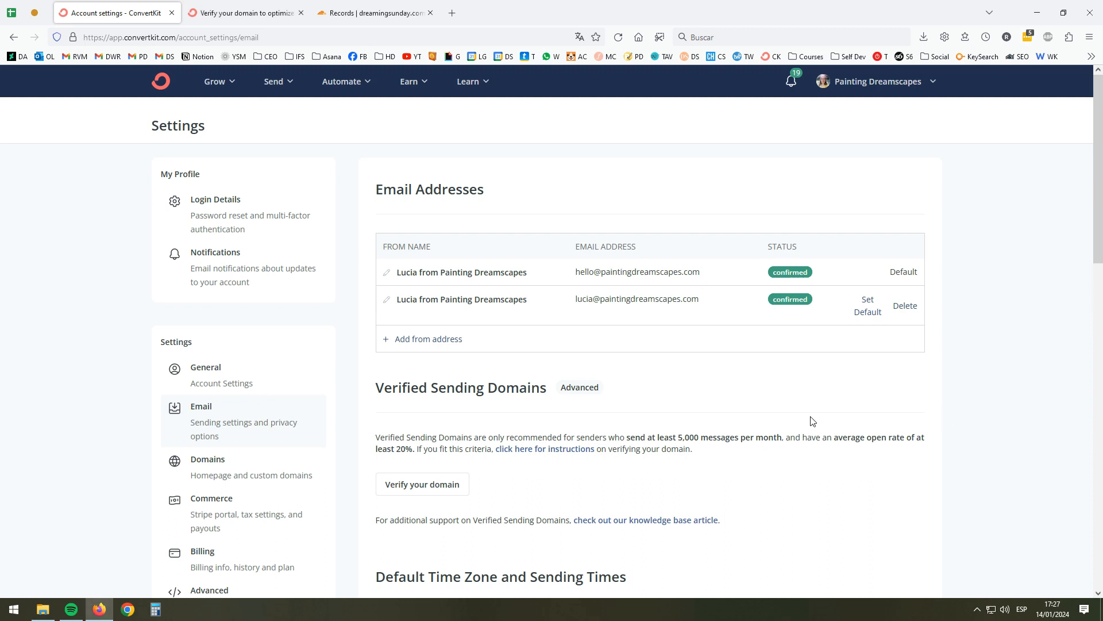
pyautogui.moveTo(588, 299); pyautogui.dragTo(680, 359)
pyautogui.click(682, 363)
pyautogui.scroll(-5, 652, 371)
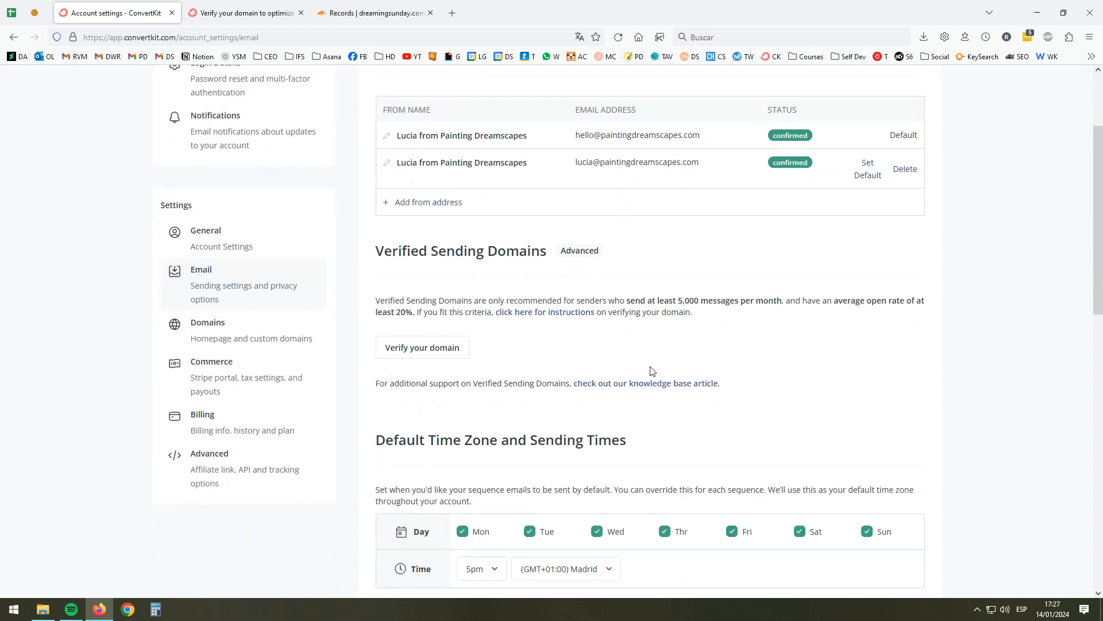
pyautogui.scroll(5, 782, 439)
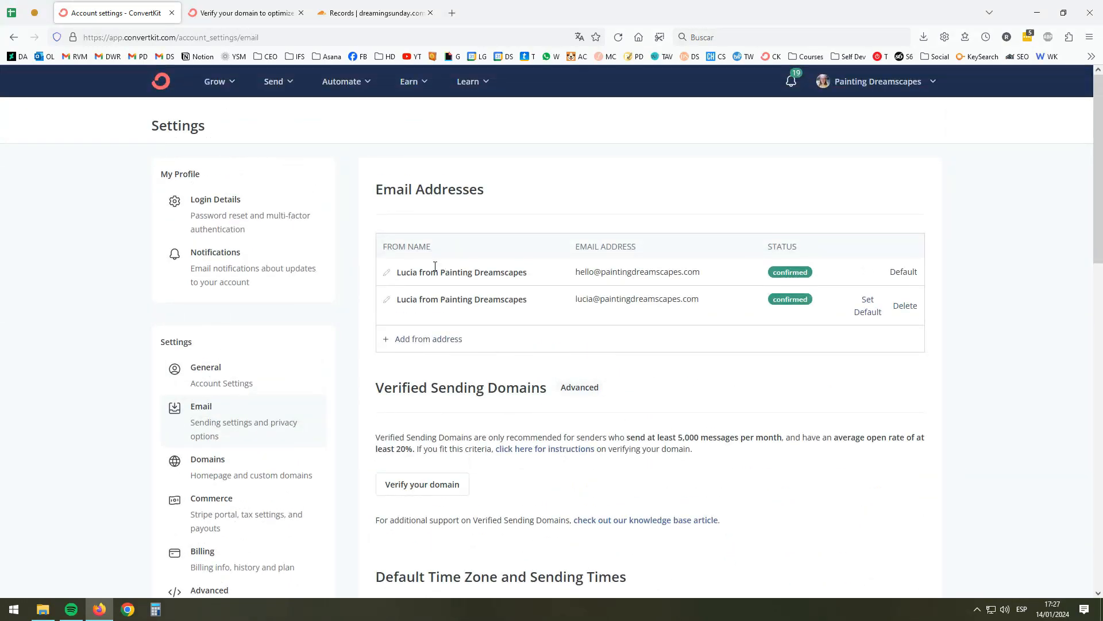
pyautogui.click(934, 84)
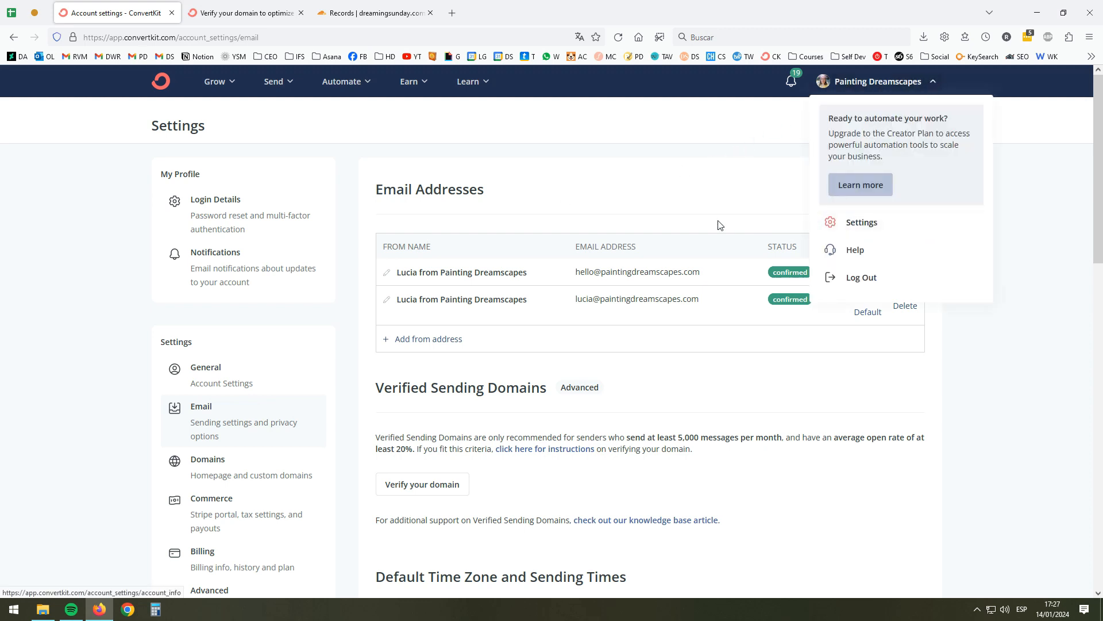
pyautogui.click(544, 226)
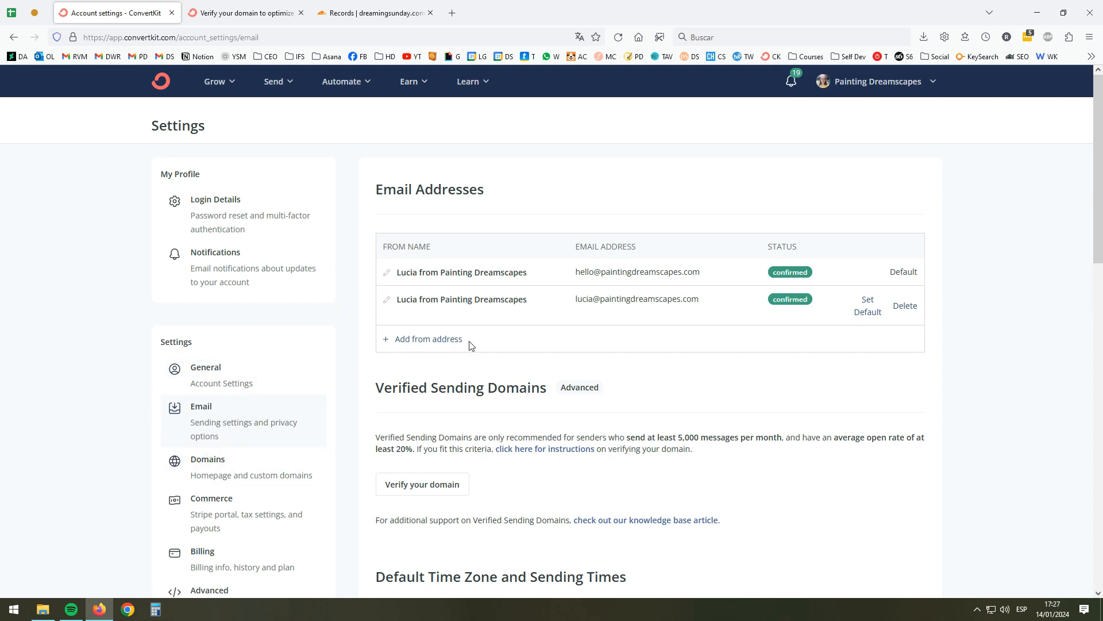
pyautogui.scroll(-2, 487, 503)
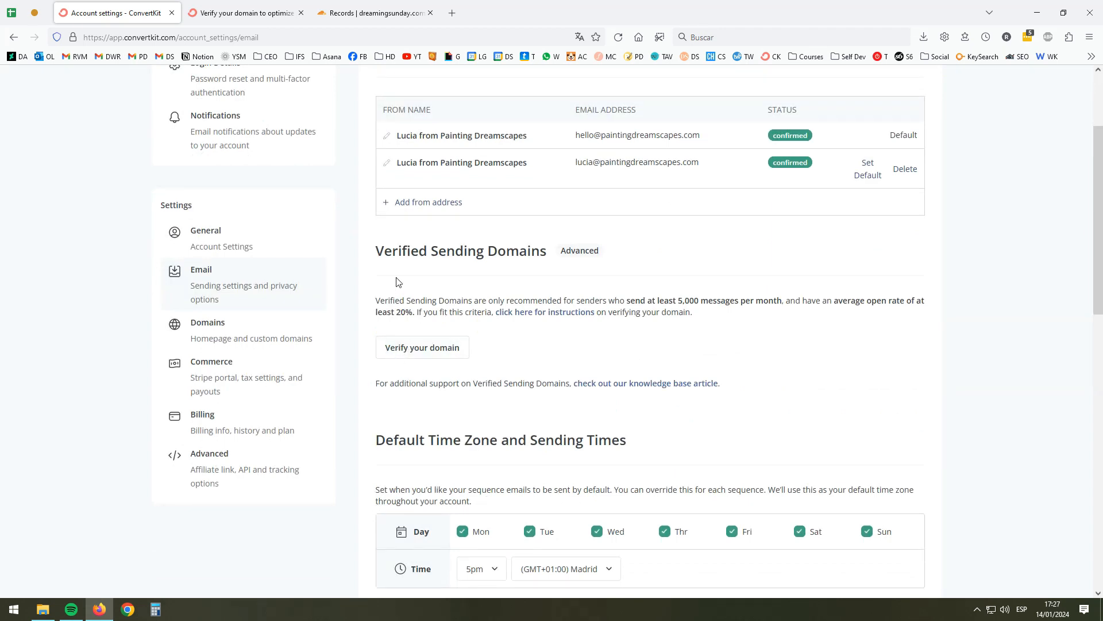
pyautogui.moveTo(375, 255); pyautogui.dragTo(553, 257)
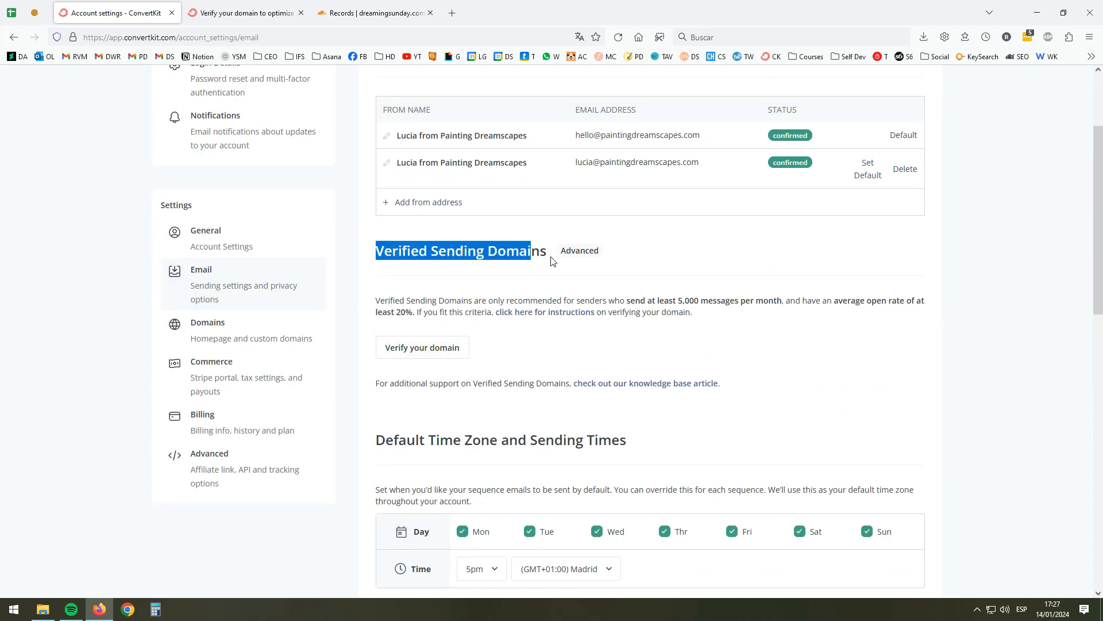
pyautogui.moveTo(627, 301); pyautogui.dragTo(781, 304)
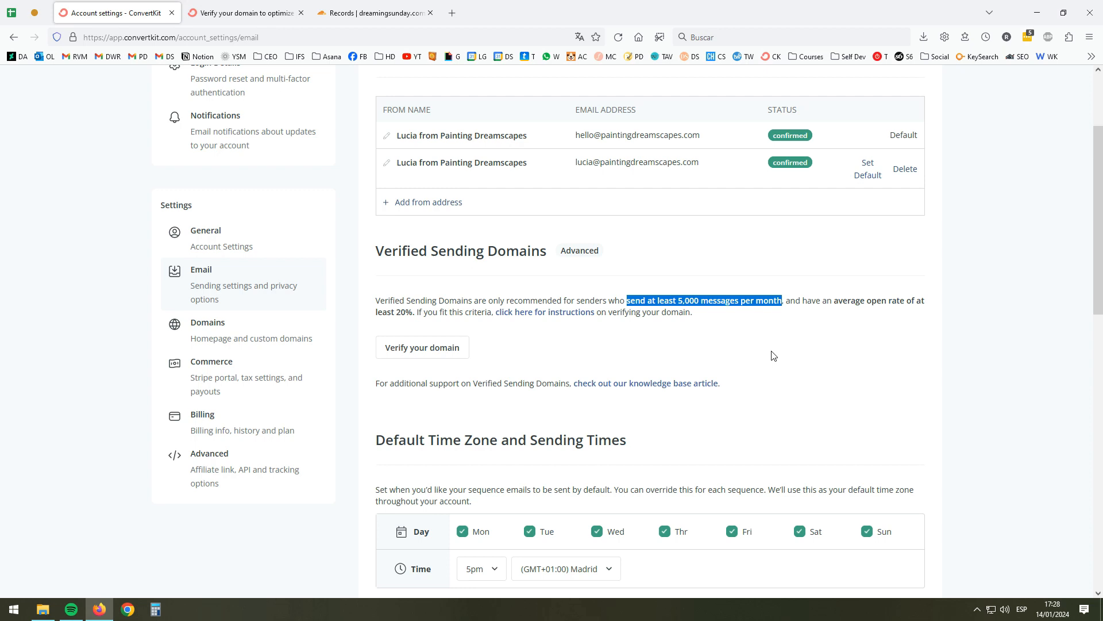
pyautogui.moveTo(631, 299); pyautogui.dragTo(783, 300)
pyautogui.click(633, 339)
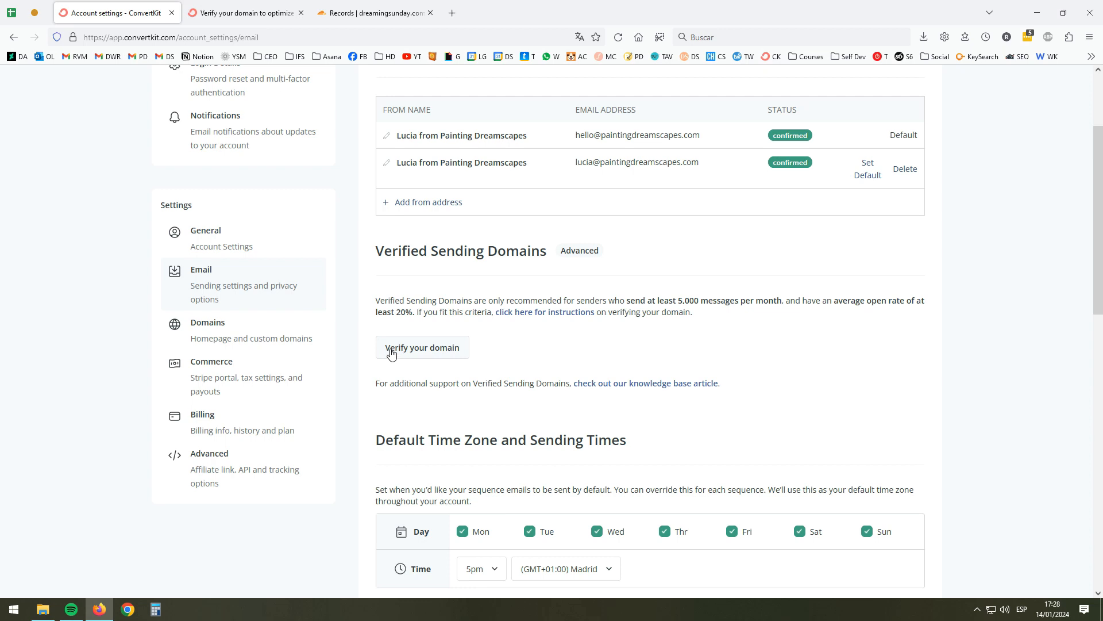
# Start verifying the sending domain paintingdreamscapes.com and continue to its required DNS records
pyautogui.click(419, 349)
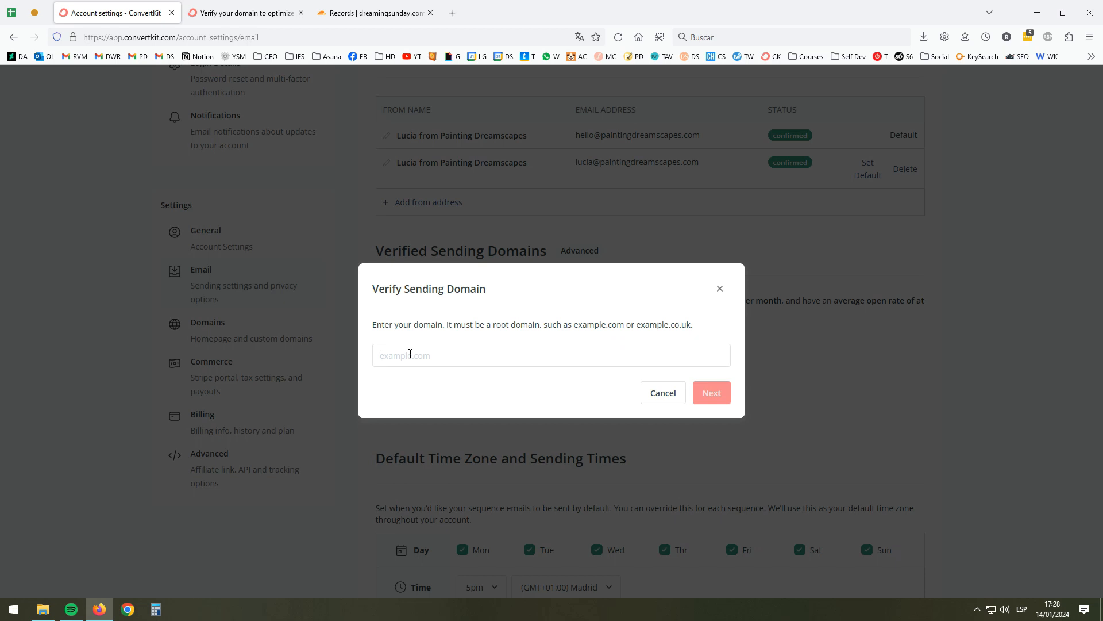
pyautogui.write('paintingdreamscapes.com')
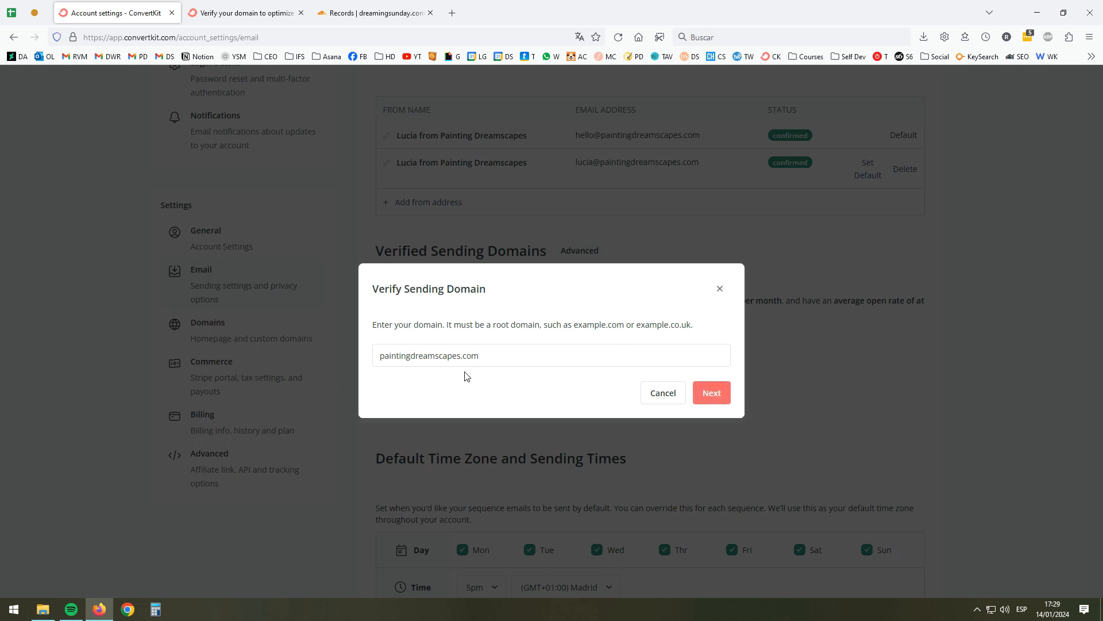
pyautogui.moveTo(374, 359); pyautogui.dragTo(362, 357)
pyautogui.click(368, 359)
pyautogui.moveTo(515, 354); pyautogui.dragTo(363, 360)
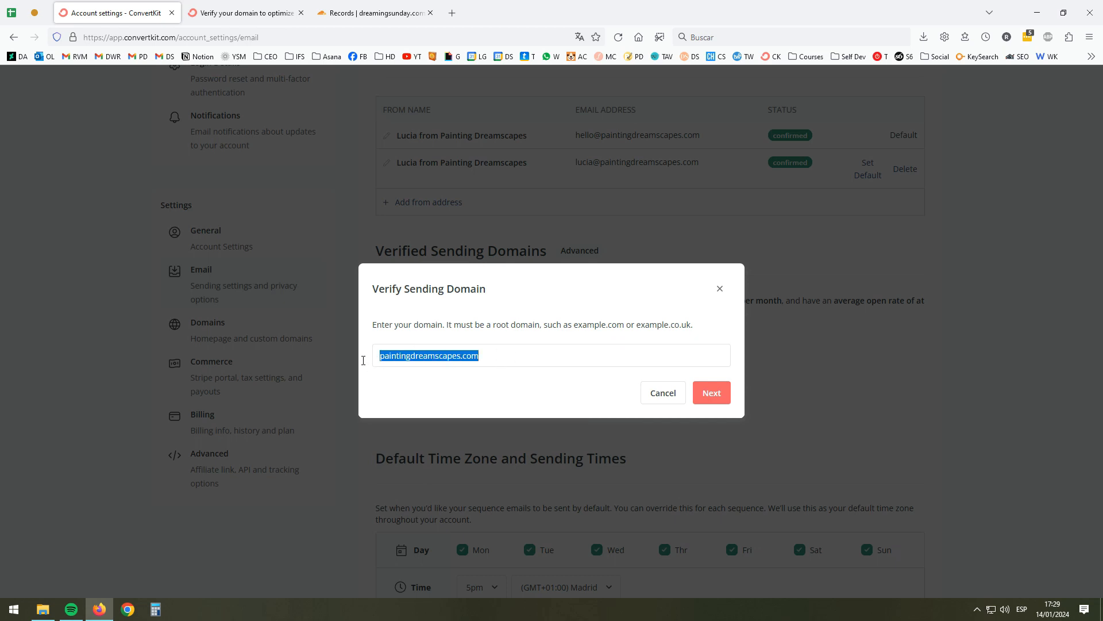
pyautogui.click(425, 361)
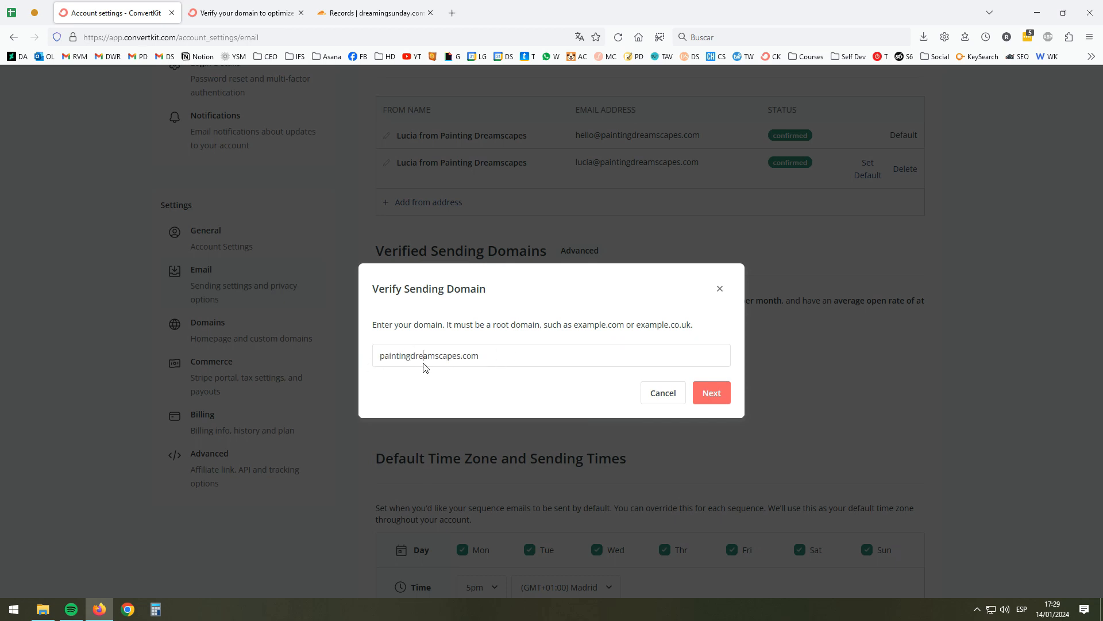
pyautogui.click(711, 392)
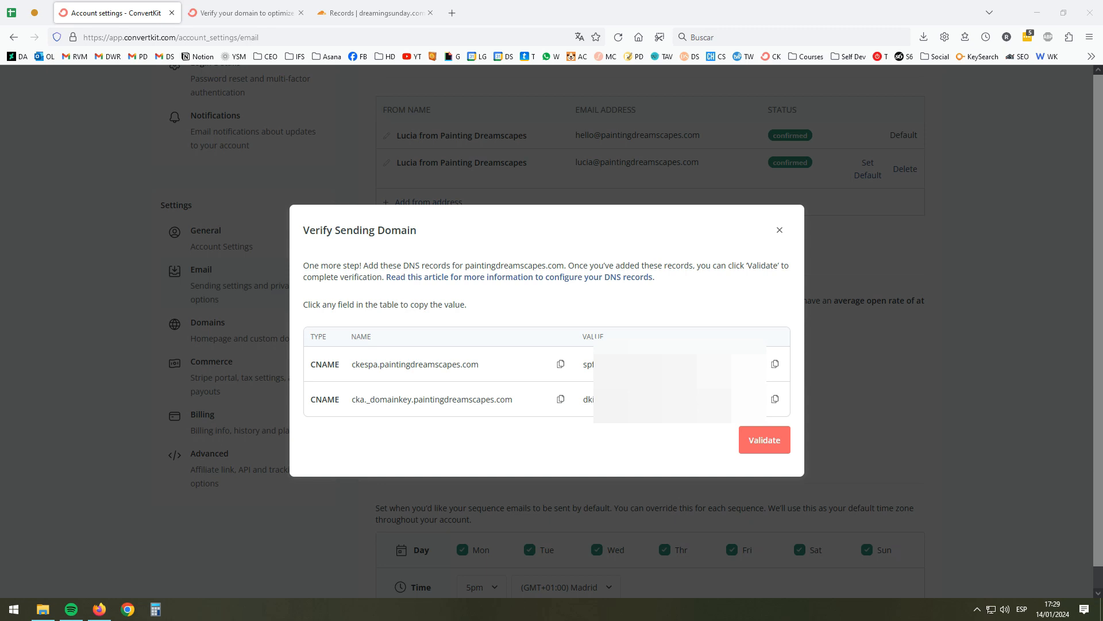
# Switch to Cloudflare, open the paintingdreamscapes.com site and look through its DNS records
pyautogui.click(373, 12)
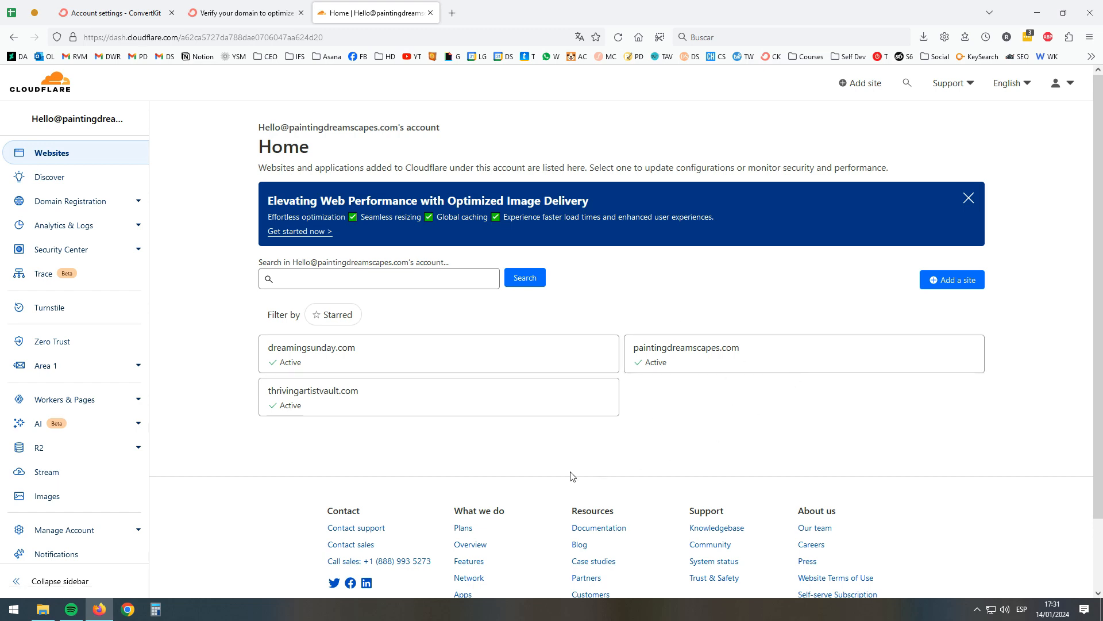
pyautogui.click(733, 355)
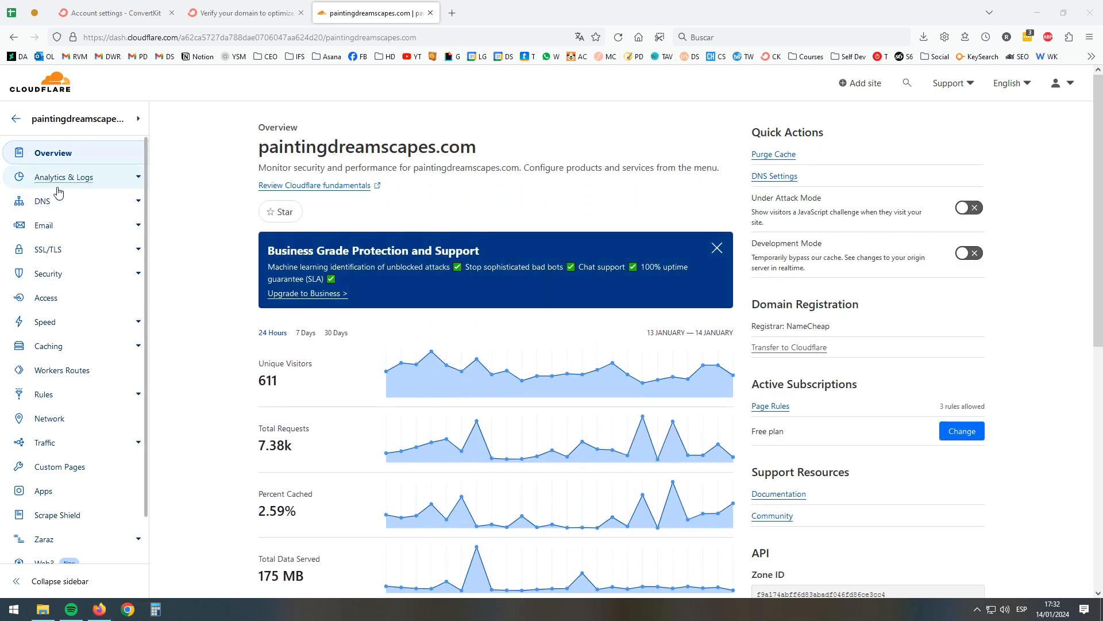
pyautogui.click(138, 203)
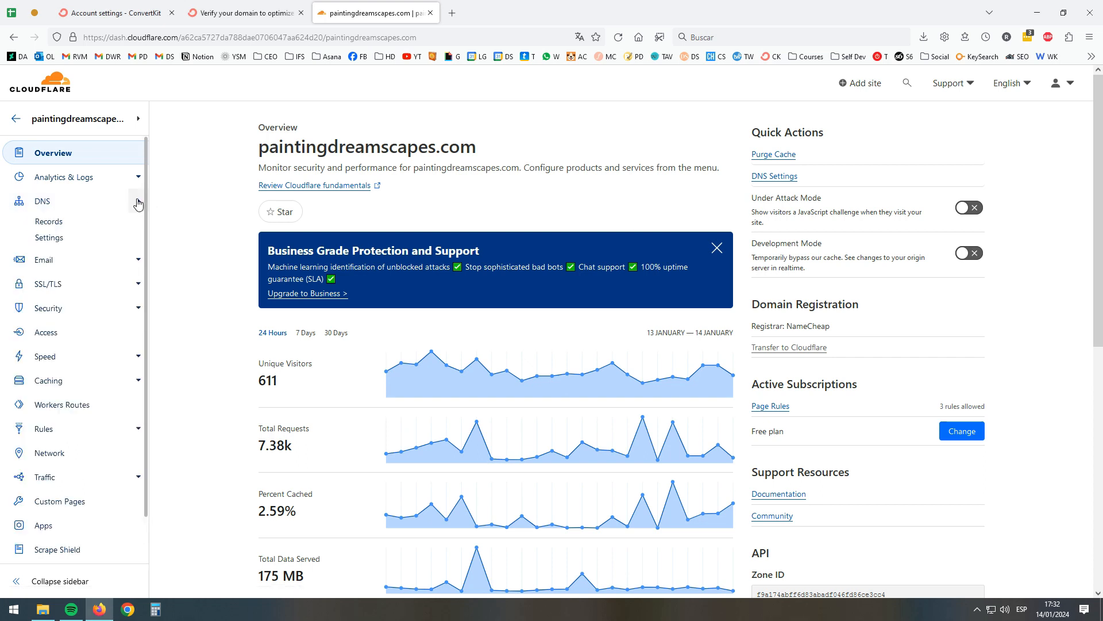
pyautogui.click(49, 224)
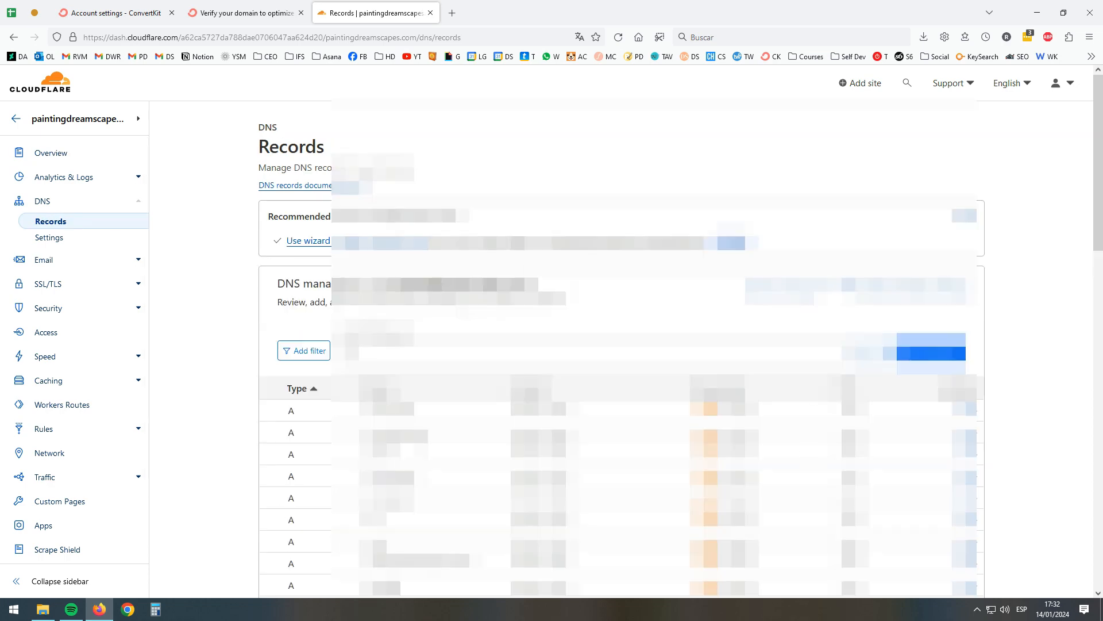
pyautogui.scroll(-7, 620, 345)
pyautogui.scroll(-5, 621, 345)
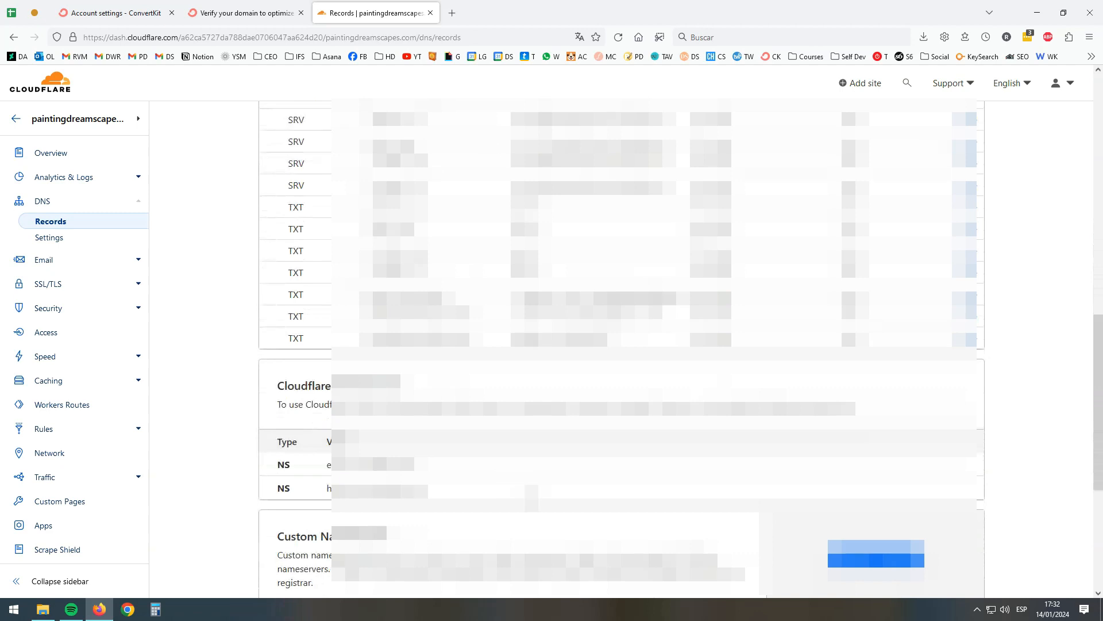
pyautogui.scroll(5, 621, 345)
pyautogui.scroll(8, 310, 428)
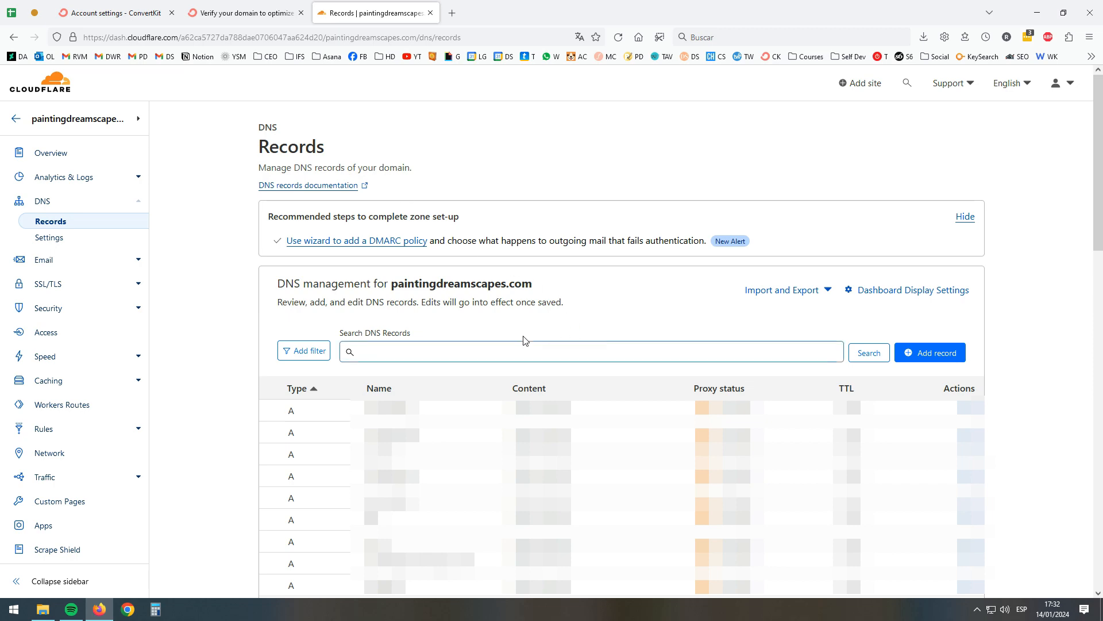
# Start a new DNS record for paintingdreamscapes.com in Cloudflare and set its type to CNAME
pyautogui.hotkey('ctrl', 'shift', 'Tab')
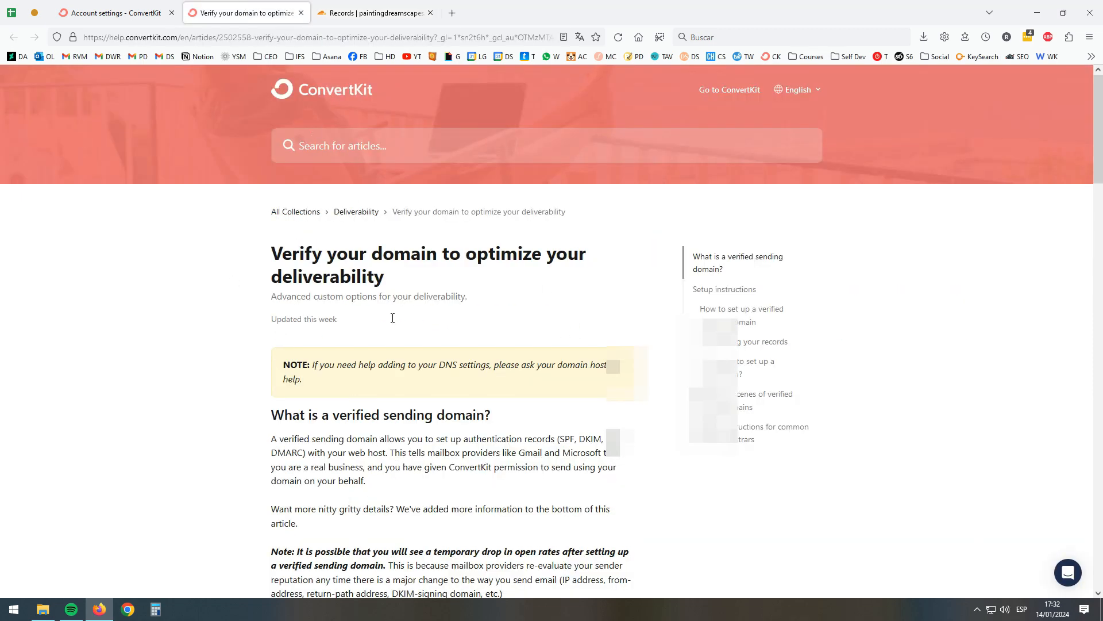
pyautogui.hotkey('ctrl', 'shift', 'Tab')
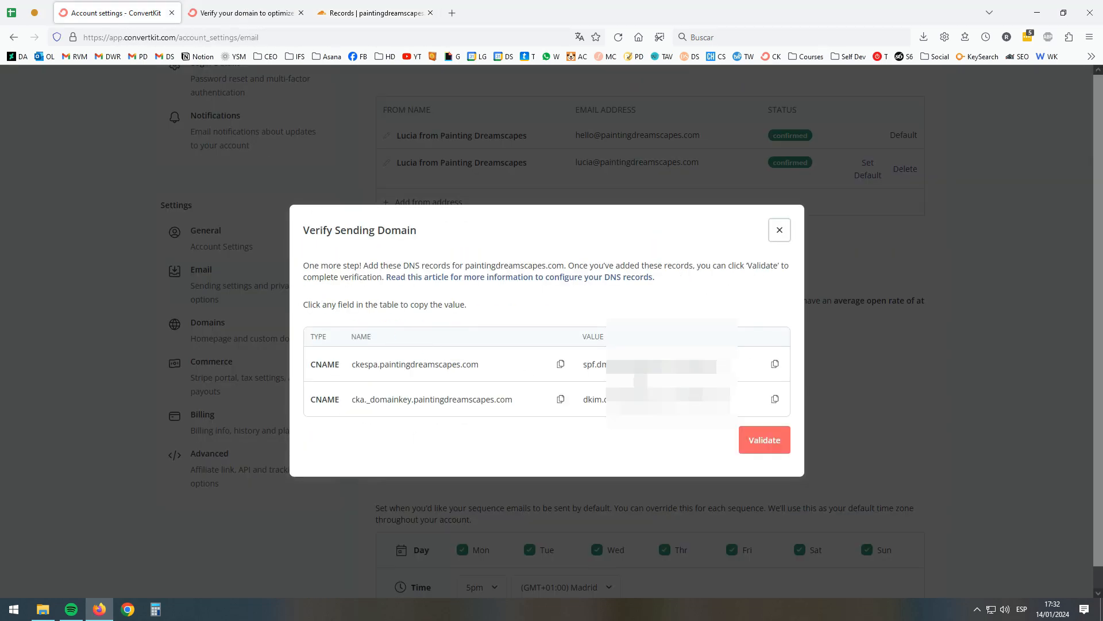
pyautogui.hotkey('ctrl', 'shift', 'Tab')
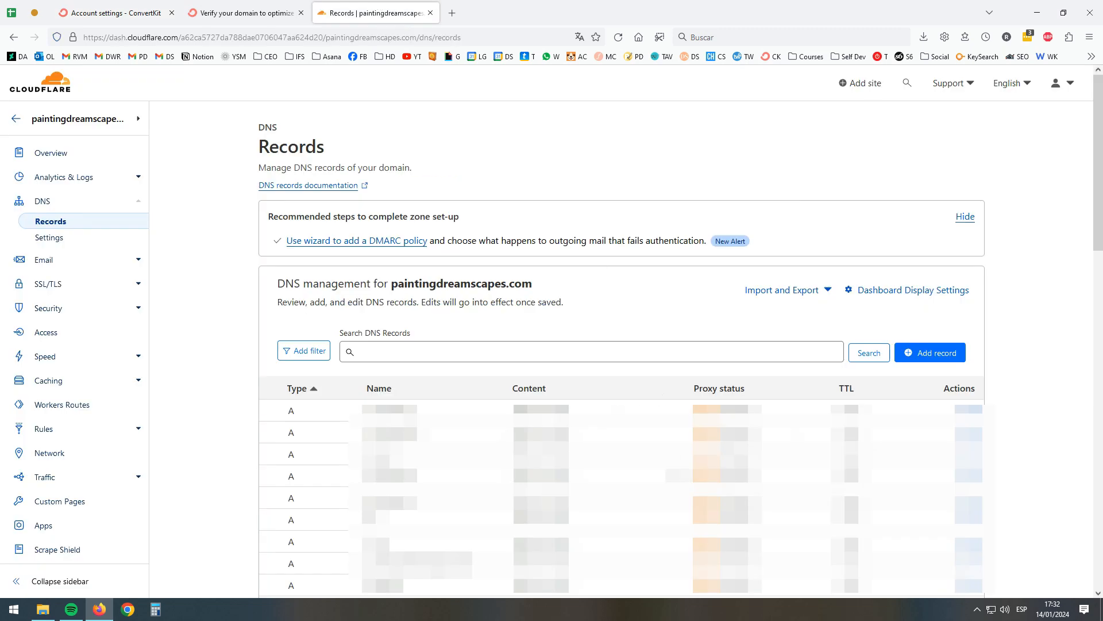
pyautogui.click(928, 353)
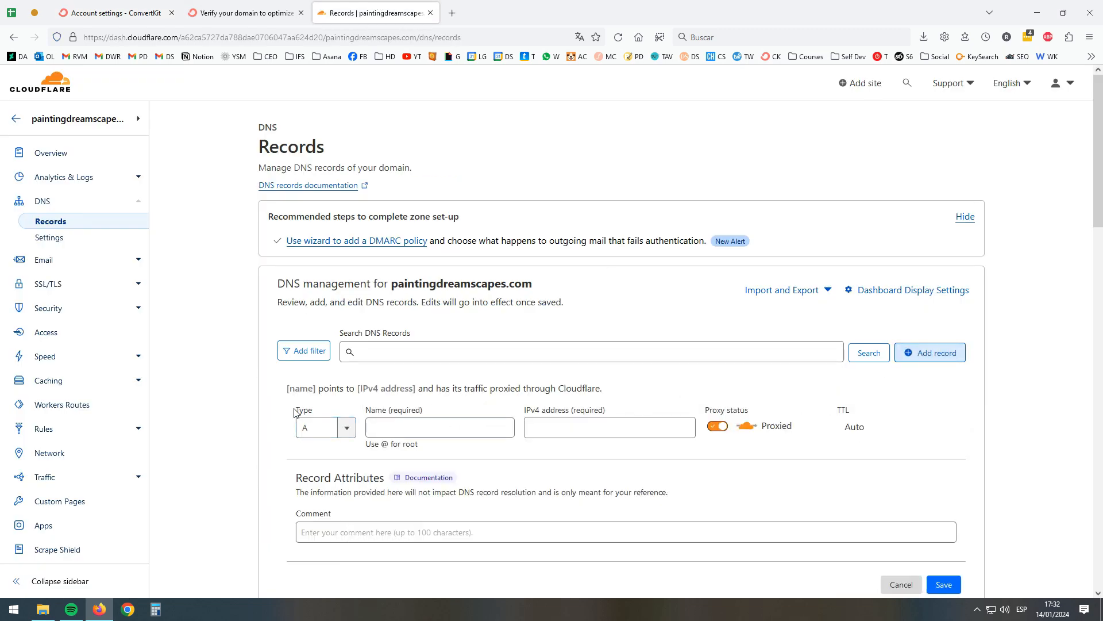
pyautogui.click(342, 430)
pyautogui.scroll(-5, 339, 517)
pyautogui.scroll(5, 339, 546)
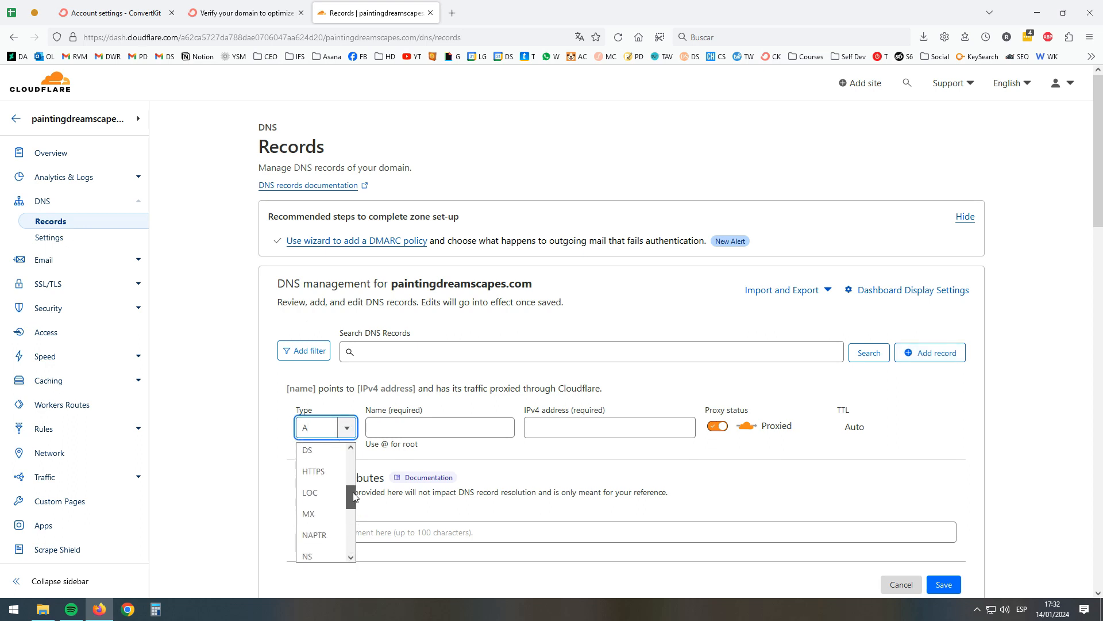
pyautogui.click(317, 539)
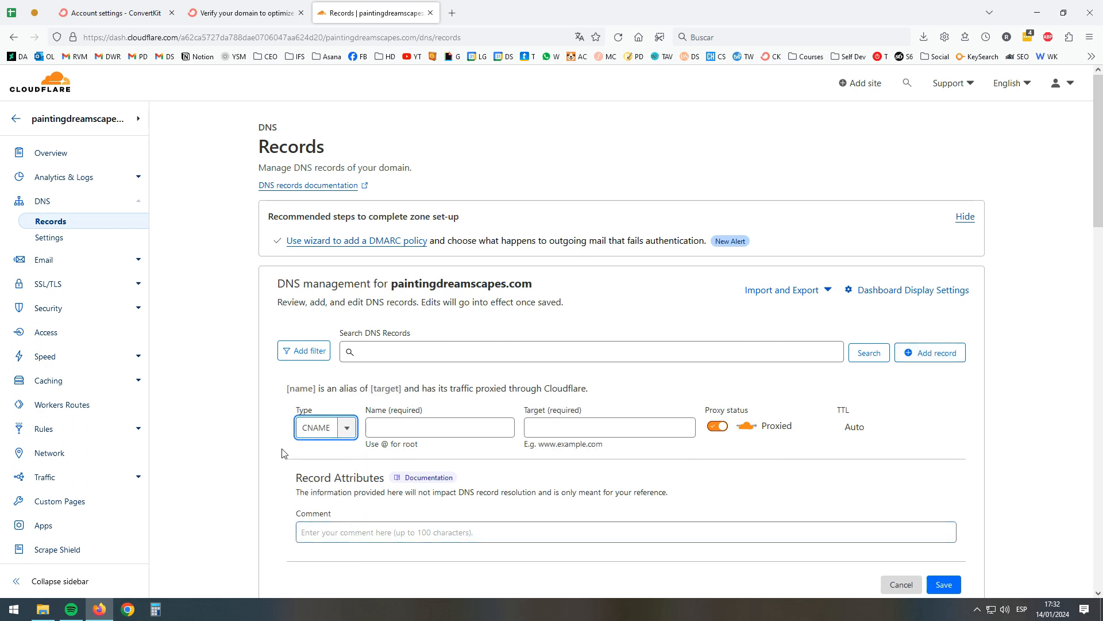
# Close the help article and copy ckespa.paintingdreamscapes.com from ConvertKit's first CNAME entry into the new Cloudflare record's name
pyautogui.click(266, 22)
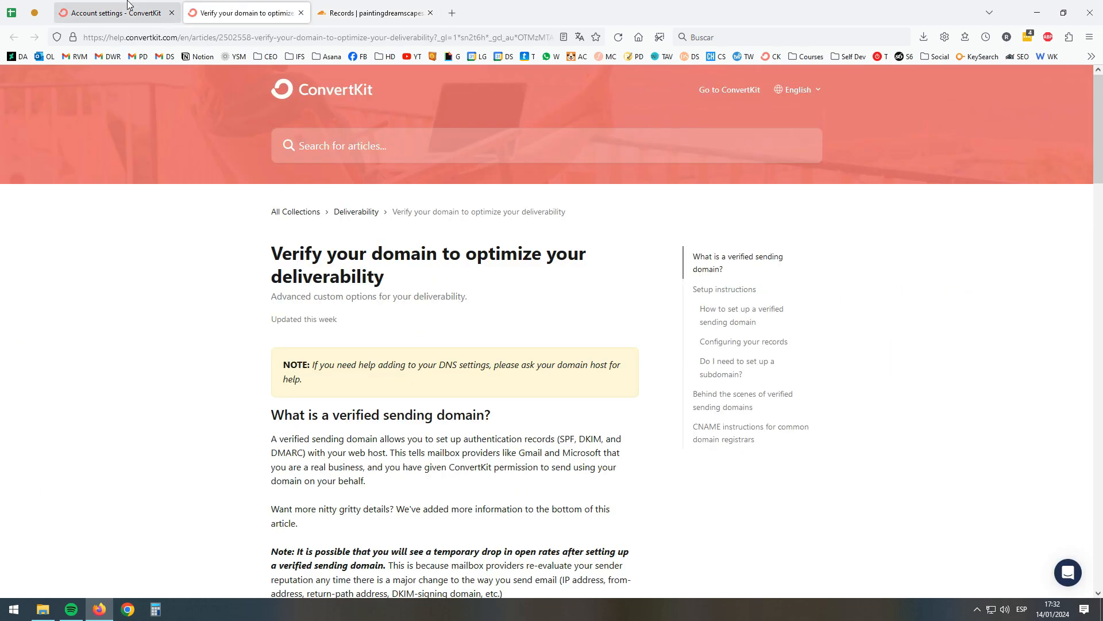
pyautogui.click(300, 13)
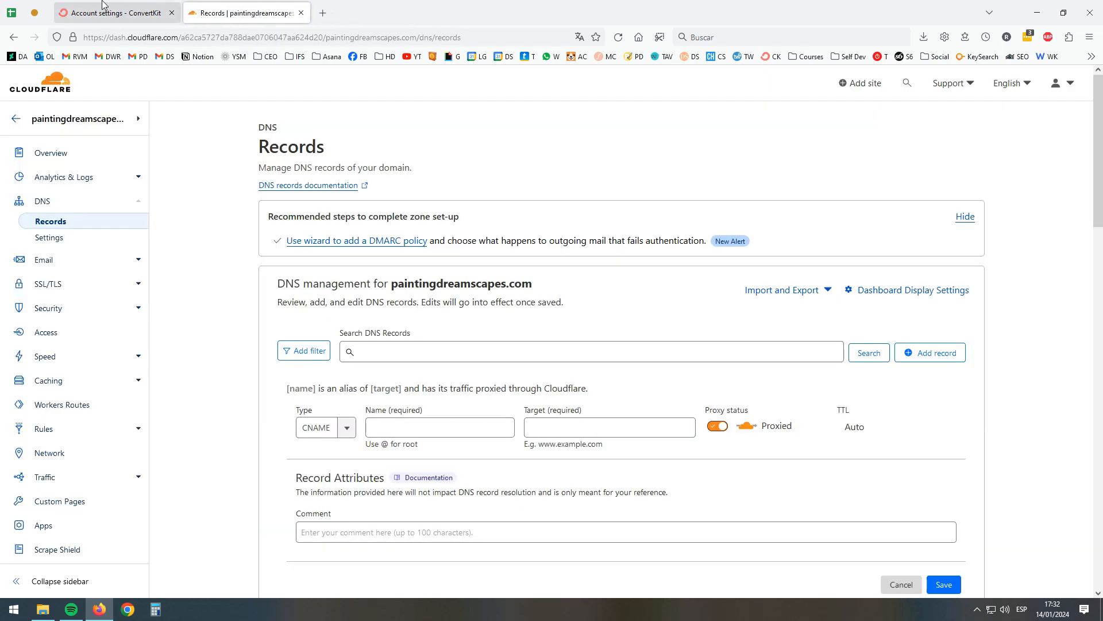
pyautogui.click(126, 12)
pyautogui.moveTo(355, 364); pyautogui.dragTo(485, 368)
pyautogui.click(561, 366)
pyautogui.click(253, 12)
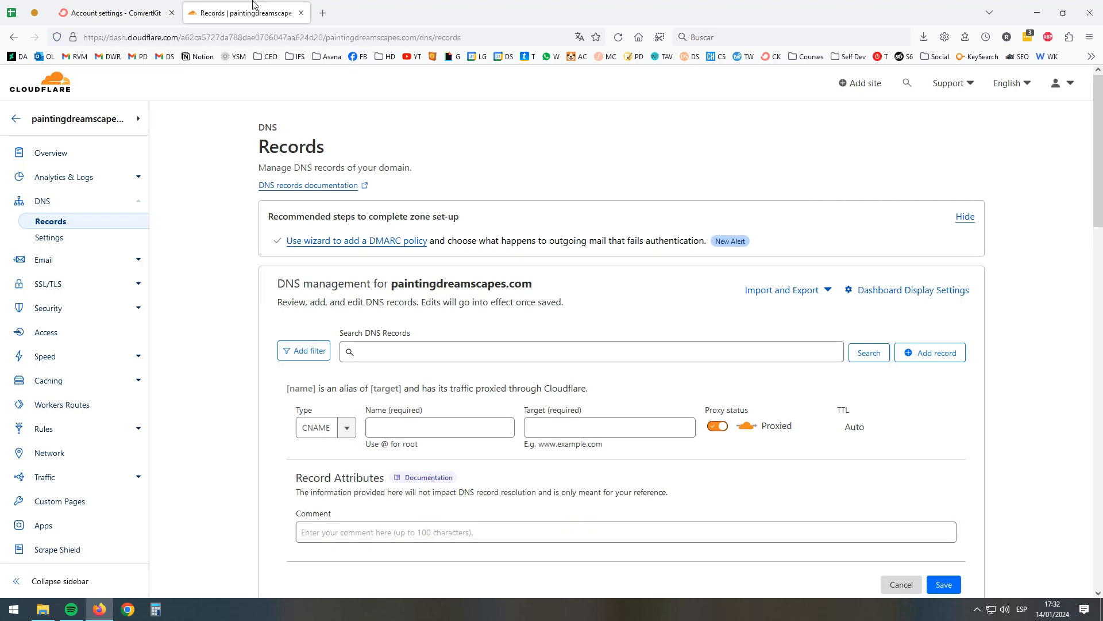
pyautogui.click(383, 430)
pyautogui.hotkey('ctrl', 'v')
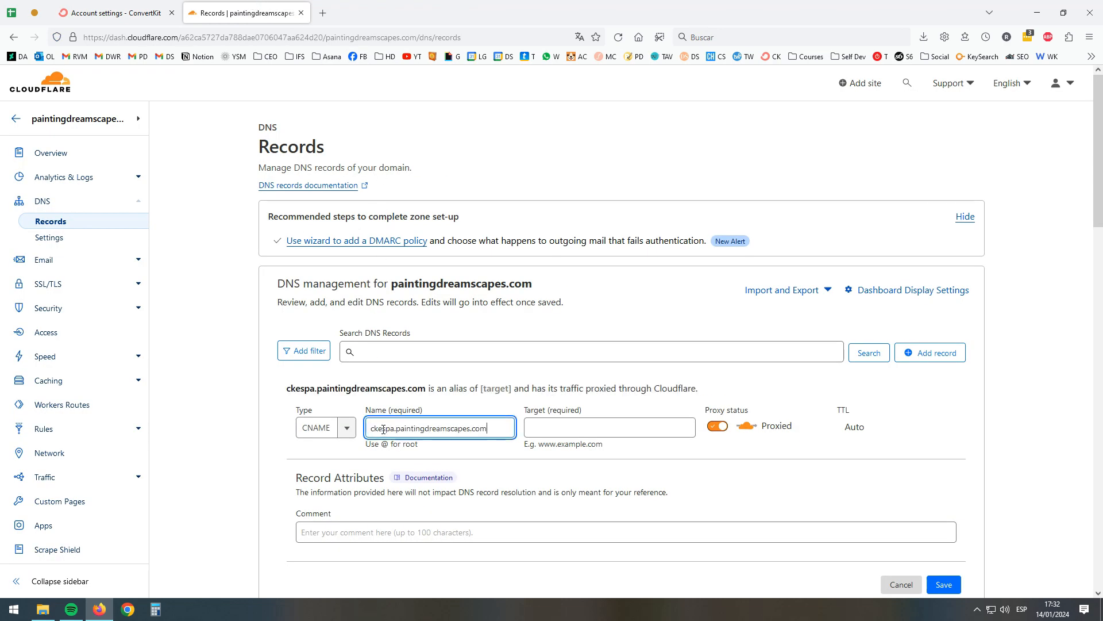
# Copy the value of ConvertKit's first CNAME entry into the Cloudflare record's target and set the proxy status to DNS only
pyautogui.click(549, 427)
pyautogui.click(171, 23)
pyautogui.click(595, 373)
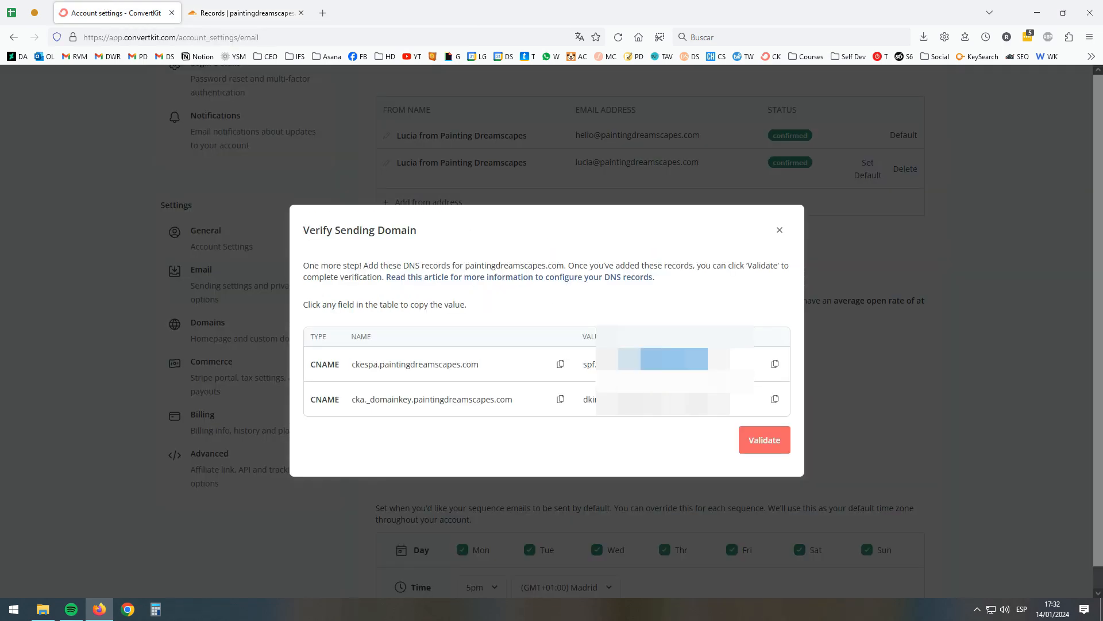
pyautogui.click(775, 364)
pyautogui.click(283, 11)
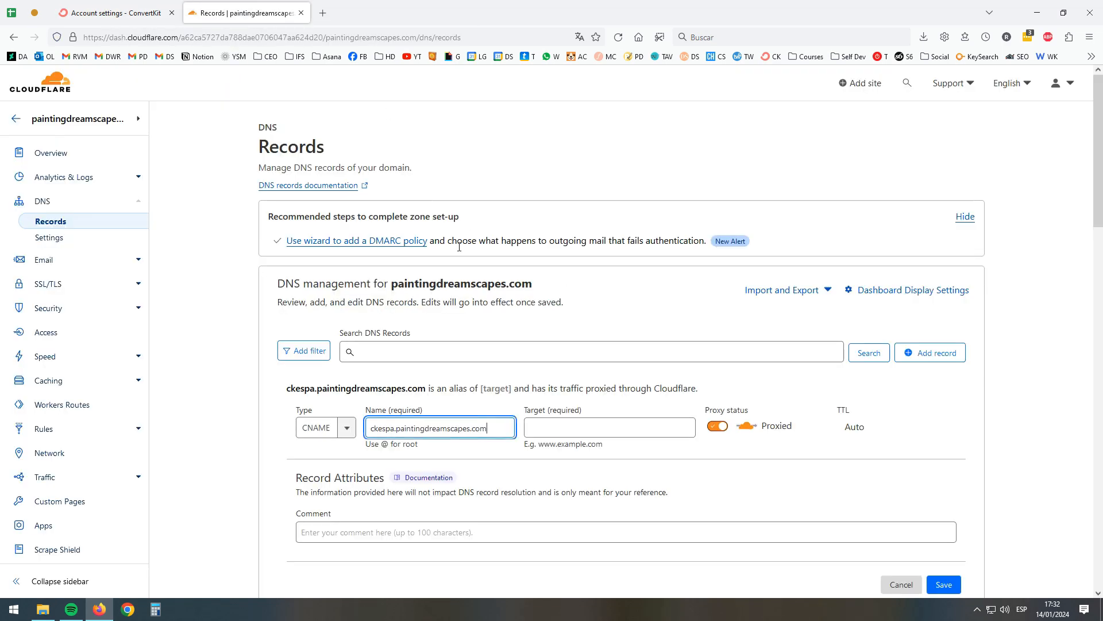
pyautogui.hotkey('ctrl', 'v')
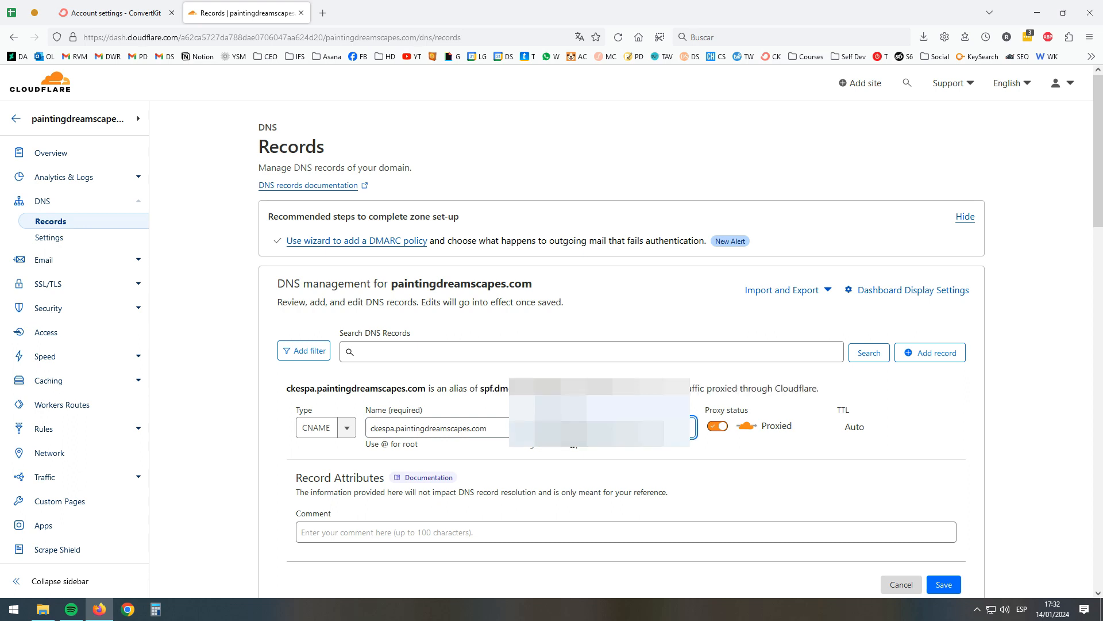
pyautogui.click(738, 390)
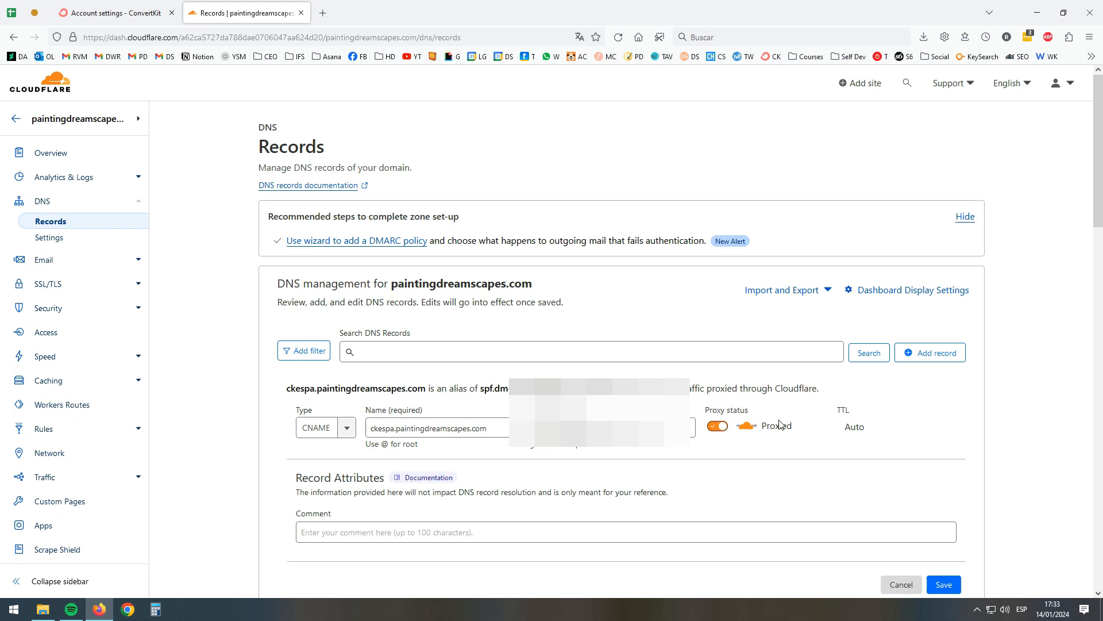
pyautogui.click(716, 430)
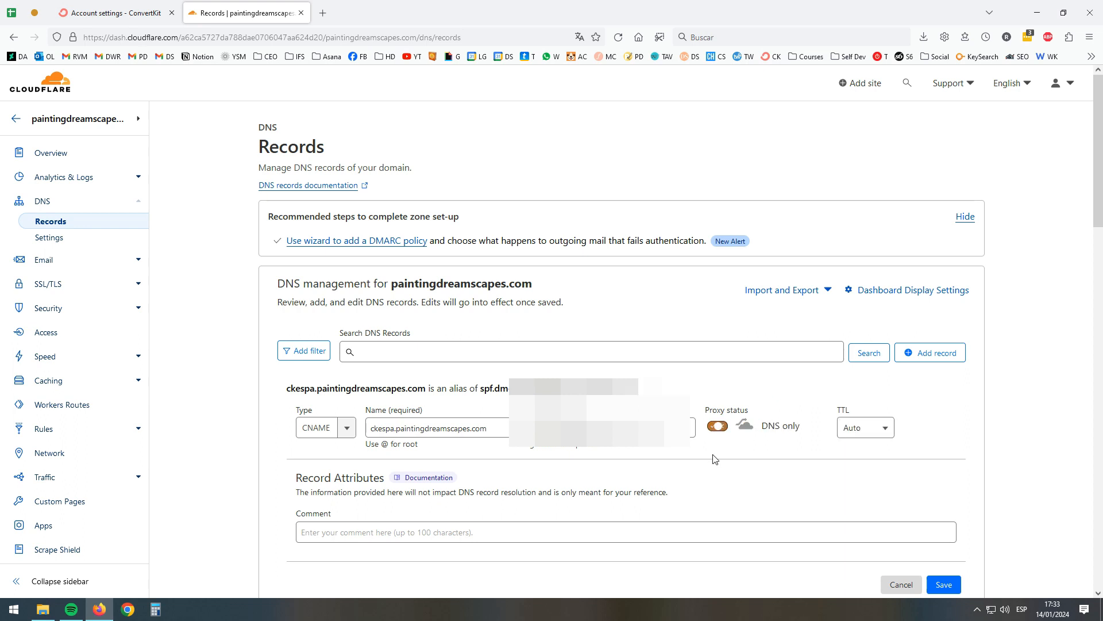
# Check that the ckespa record's proxy status is DNS only and save the CNAME record
pyautogui.moveTo(763, 428); pyautogui.dragTo(802, 430)
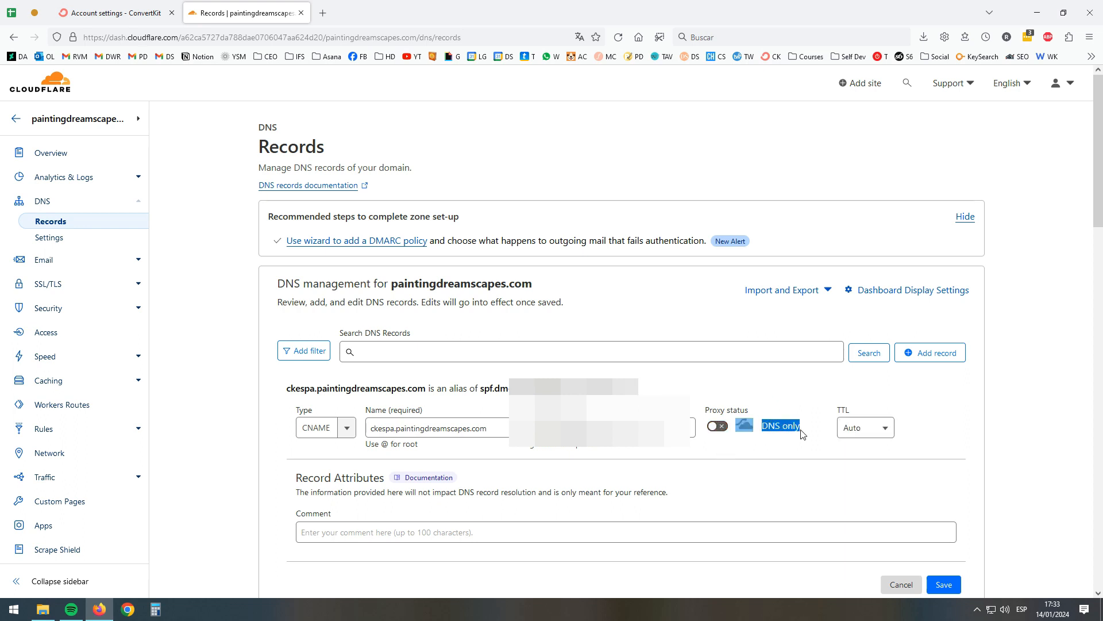
pyautogui.click(802, 430)
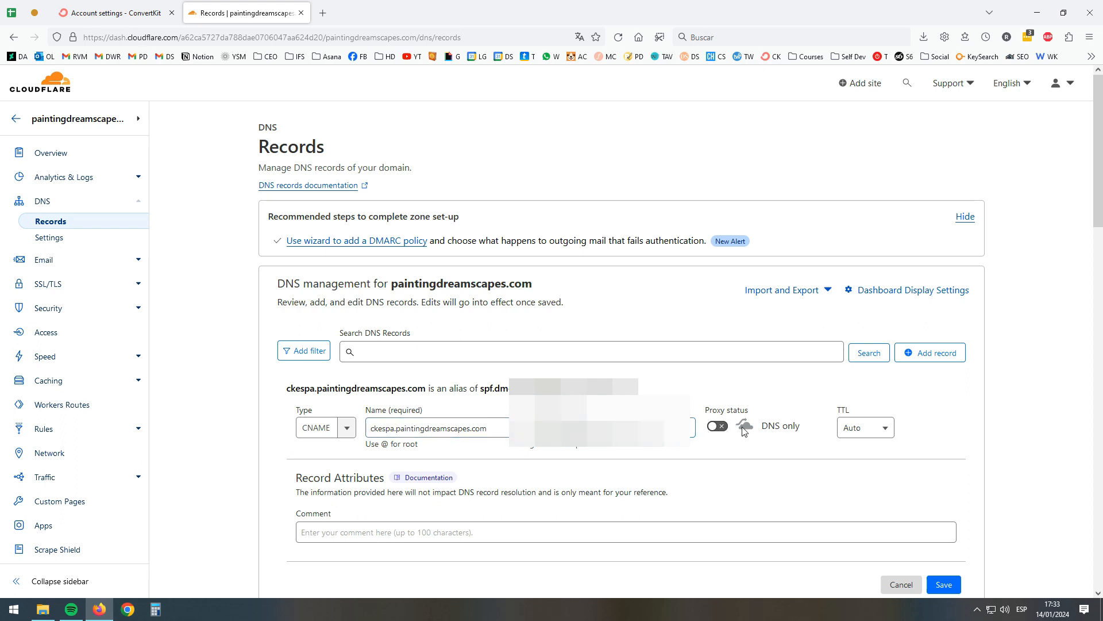
pyautogui.moveTo(762, 424); pyautogui.dragTo(814, 434)
pyautogui.click(945, 585)
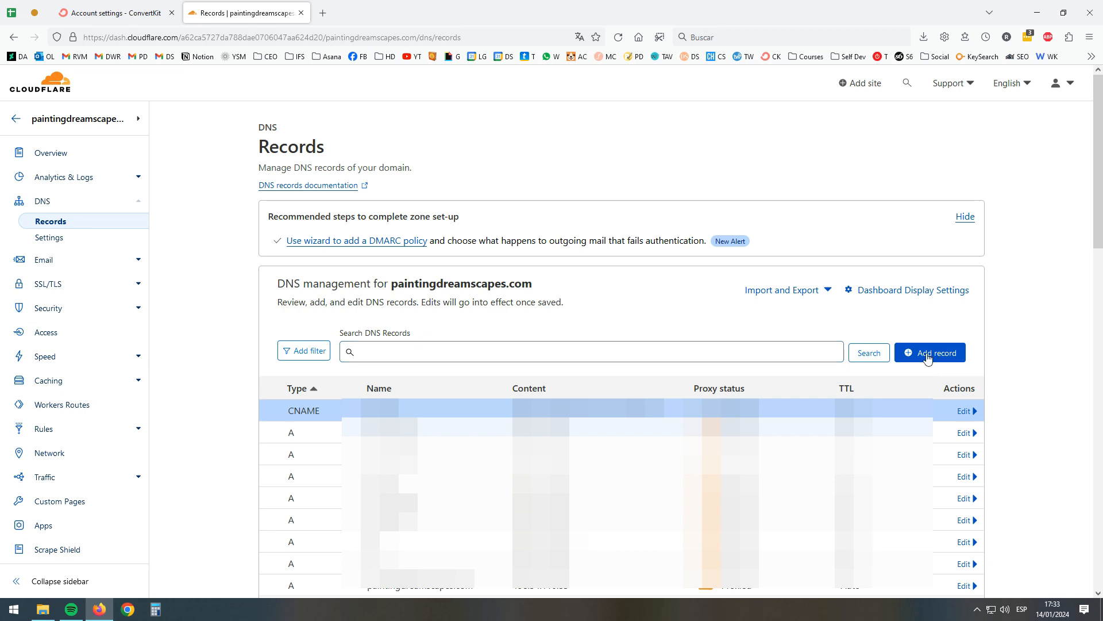
# Add another CNAME record in Cloudflare and copy cka._domainkey.paintingdreamscapes.com from ConvertKit's second CNAME entry into its name
pyautogui.click(908, 355)
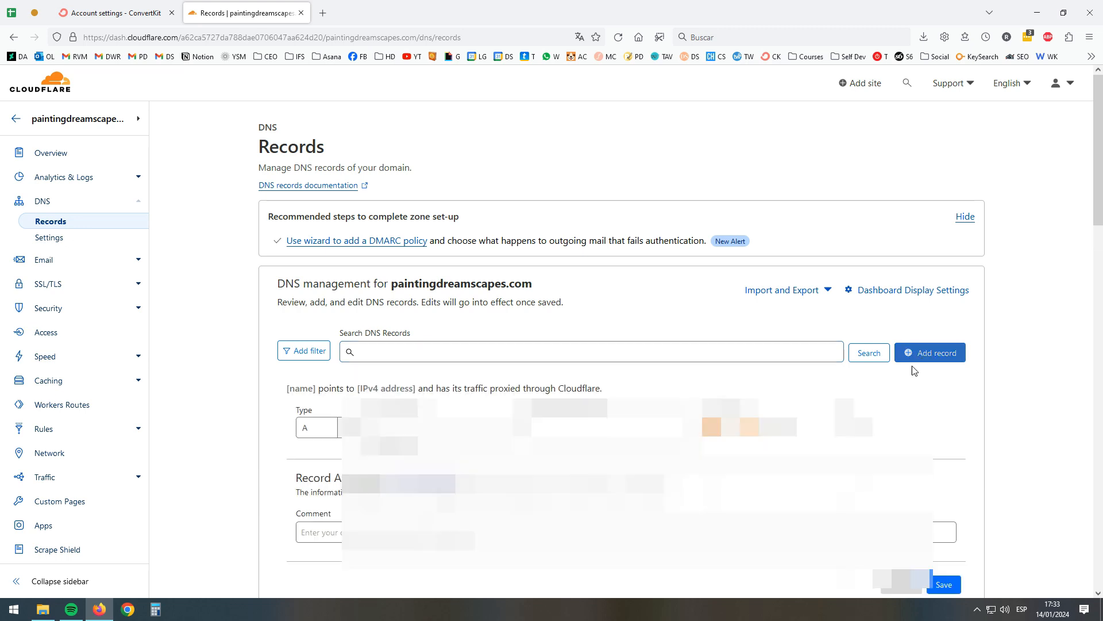
pyautogui.click(347, 428)
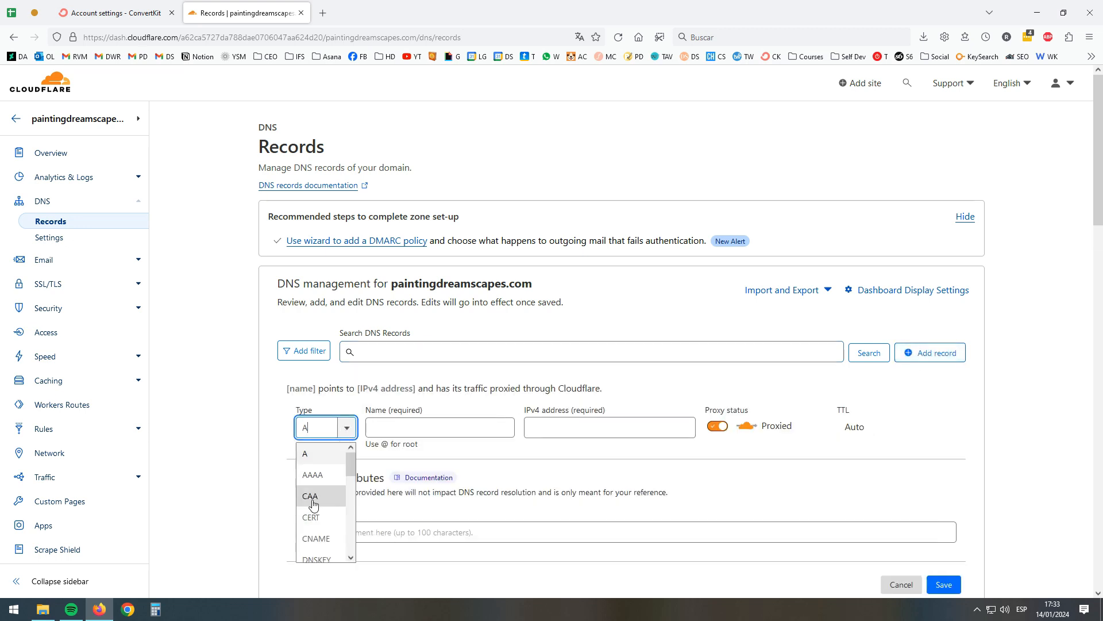
pyautogui.click(311, 541)
pyautogui.click(124, 13)
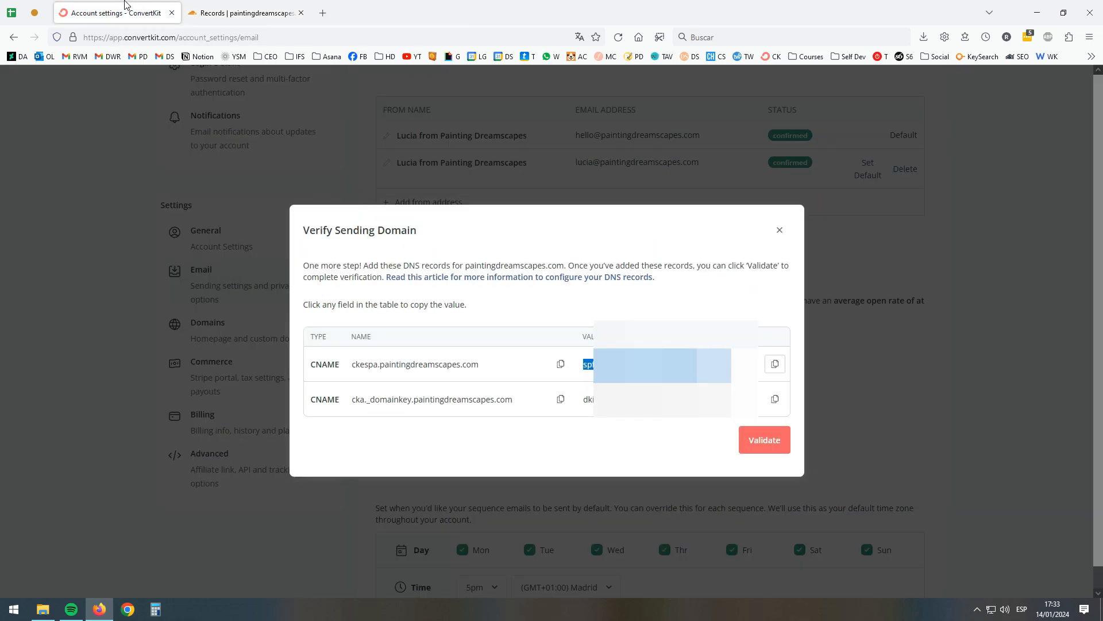
pyautogui.click(560, 401)
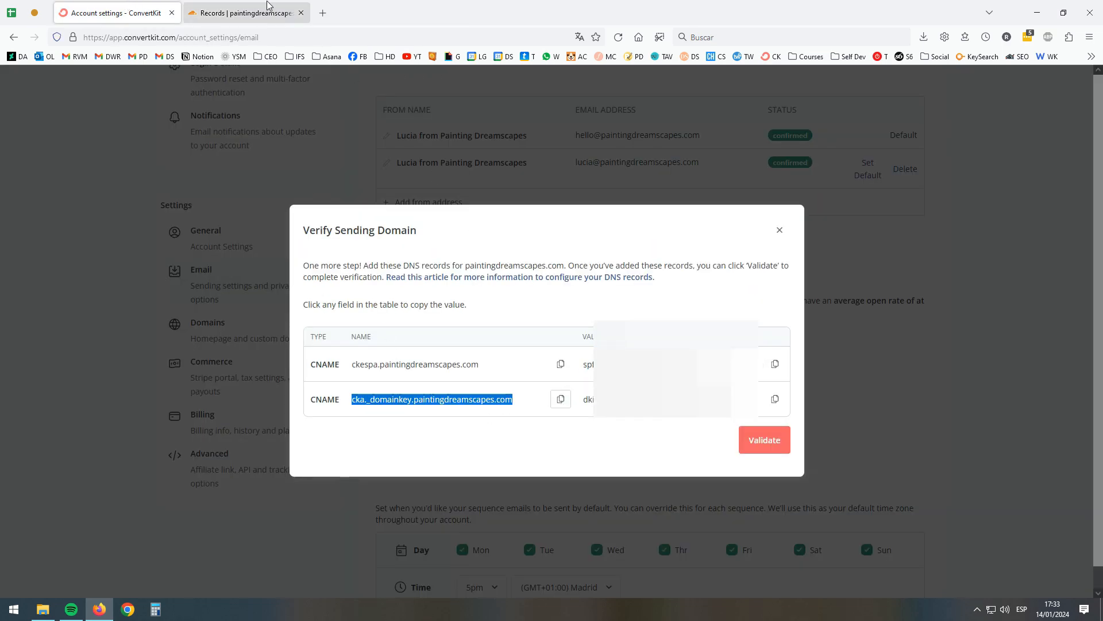
pyautogui.click(252, 12)
pyautogui.hotkey('ctrl', 'v')
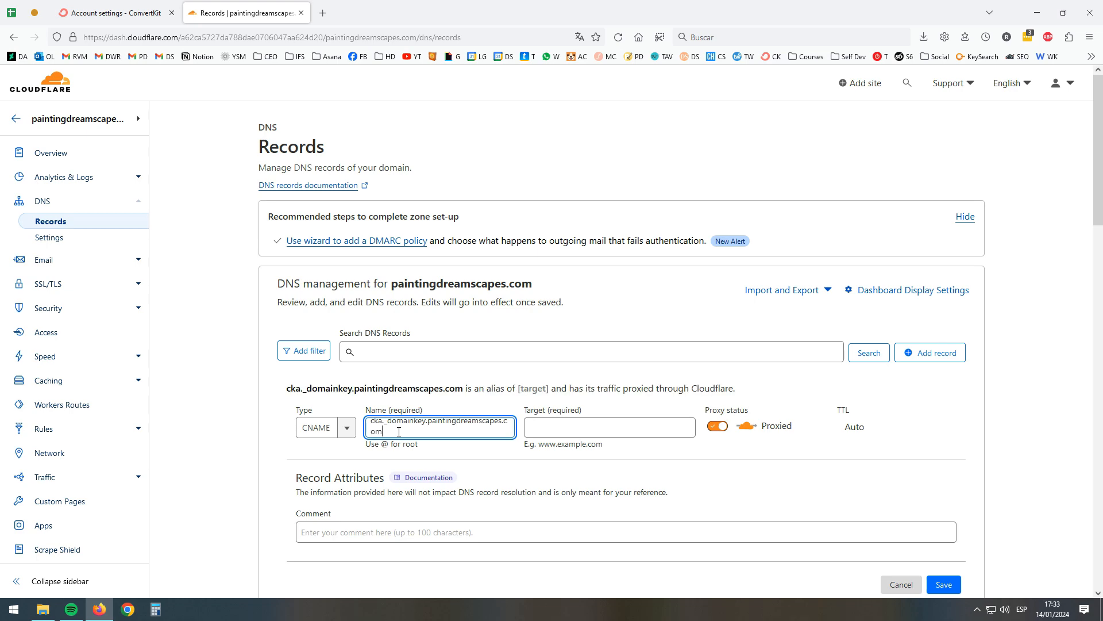
# Copy the value of ConvertKit's second CNAME entry into the target of the new Cloudflare record
pyautogui.click(148, 11)
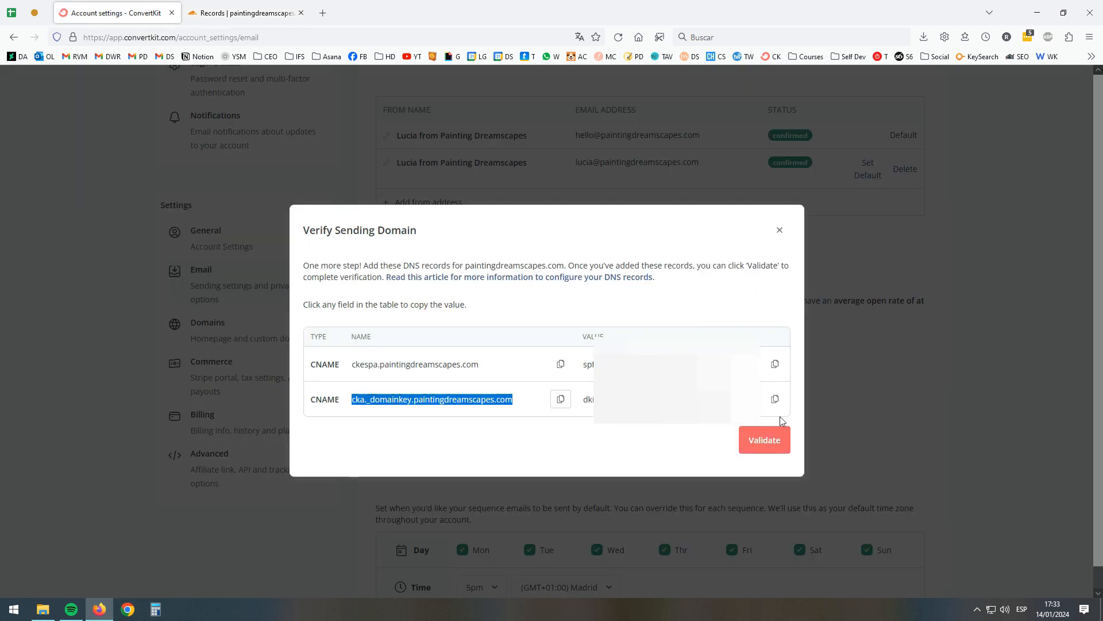
pyautogui.click(775, 399)
pyautogui.click(247, 13)
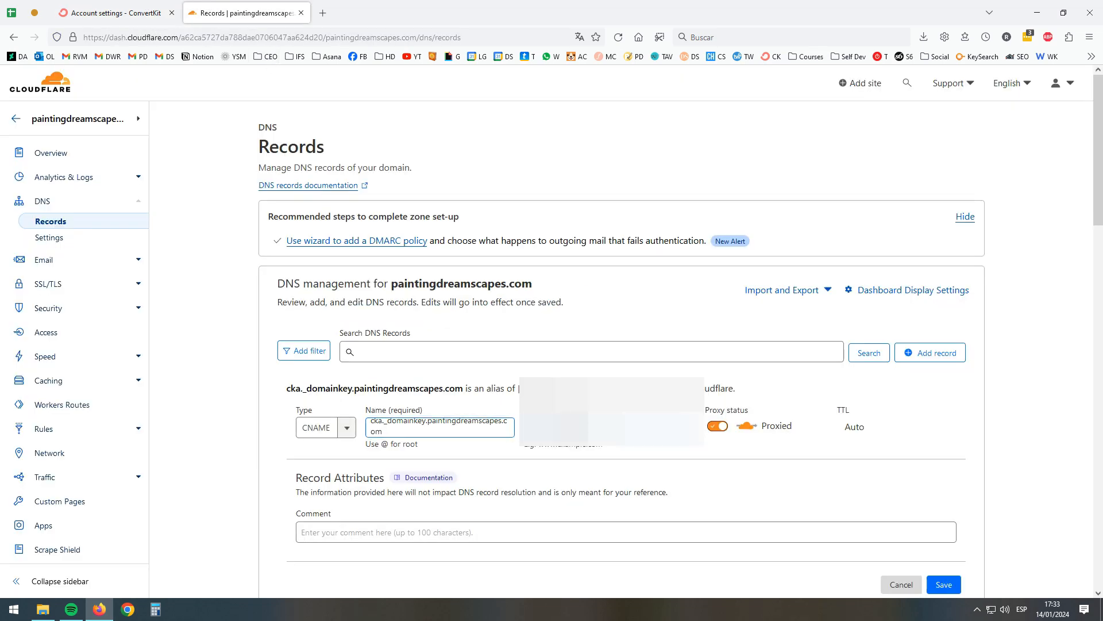
pyautogui.press('Tab')
pyautogui.hotkey('ctrl', 'v')
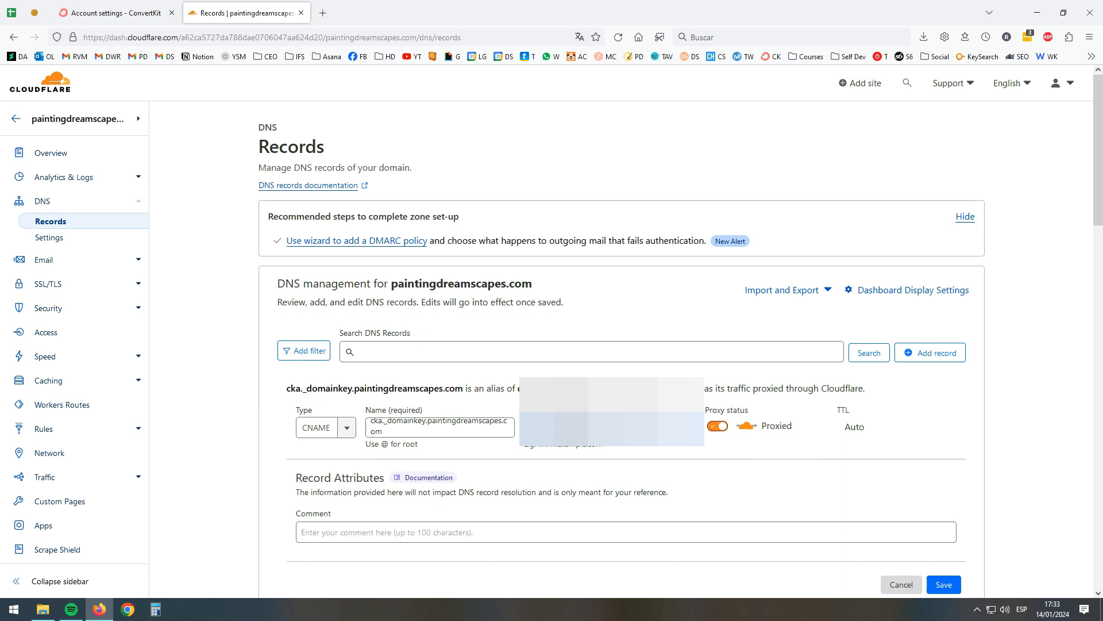
# Set the cka._domainkey record's proxy status to DNS only and save the record
pyautogui.click(717, 426)
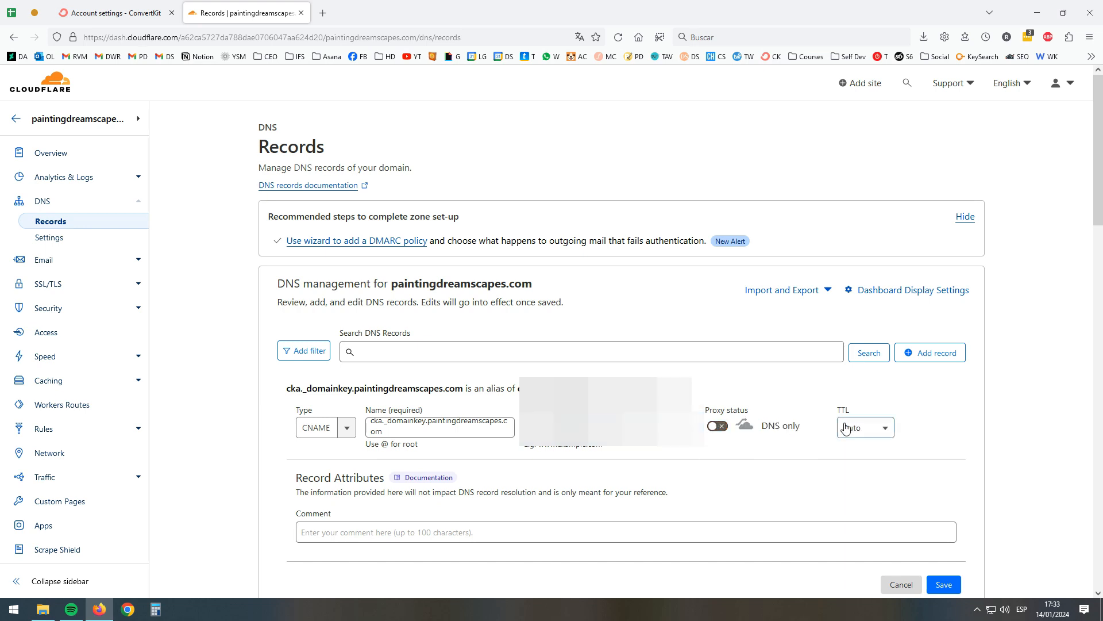
pyautogui.scroll(-2, 851, 431)
pyautogui.click(944, 449)
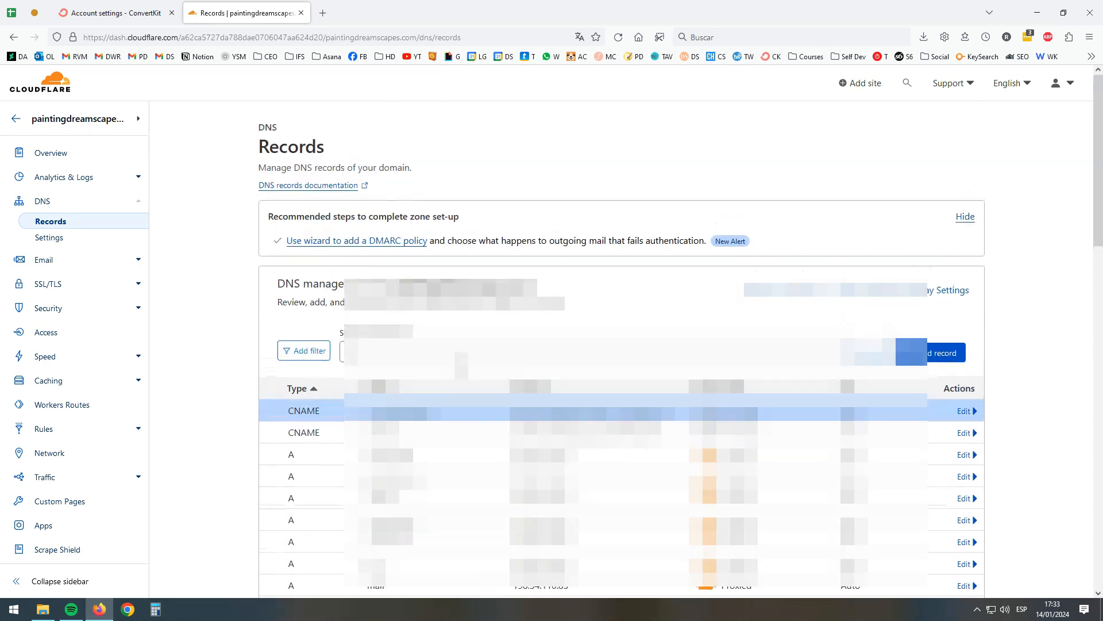
# Switch to ConvertKit, validate the sending domain's DNS records and look at the _dmarc TXT entry in the table
pyautogui.click(139, 7)
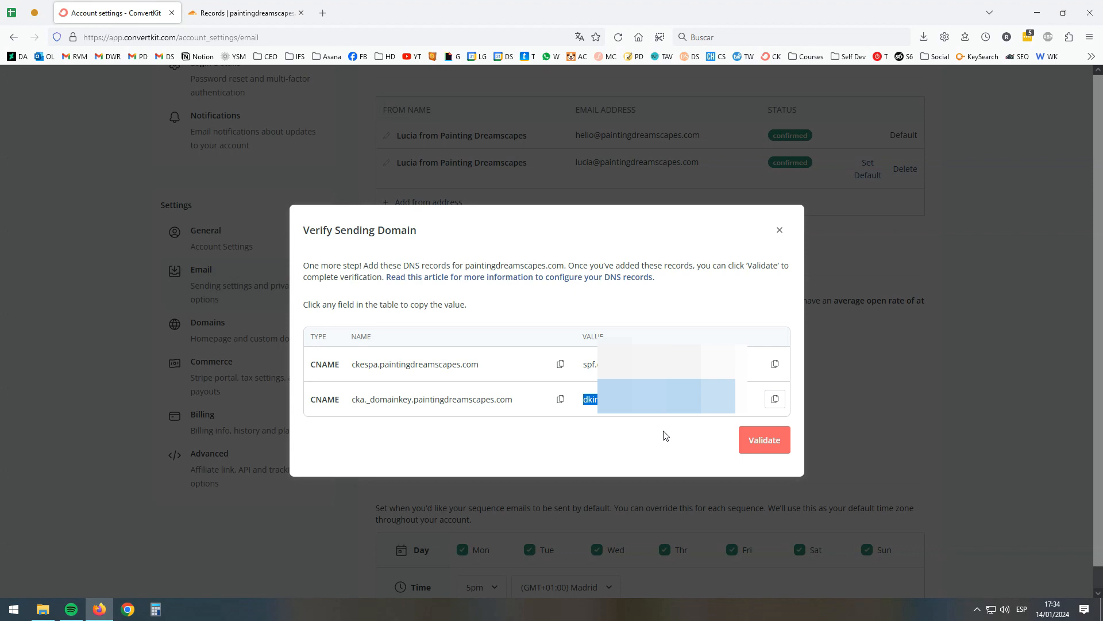
pyautogui.click(760, 446)
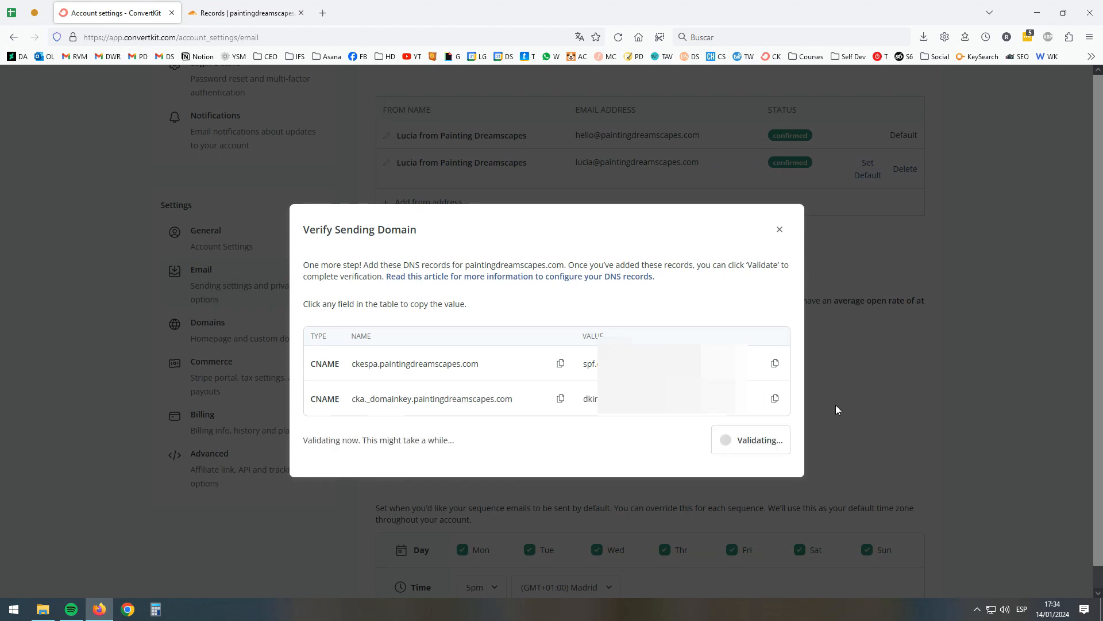
pyautogui.moveTo(334, 456); pyautogui.dragTo(456, 450)
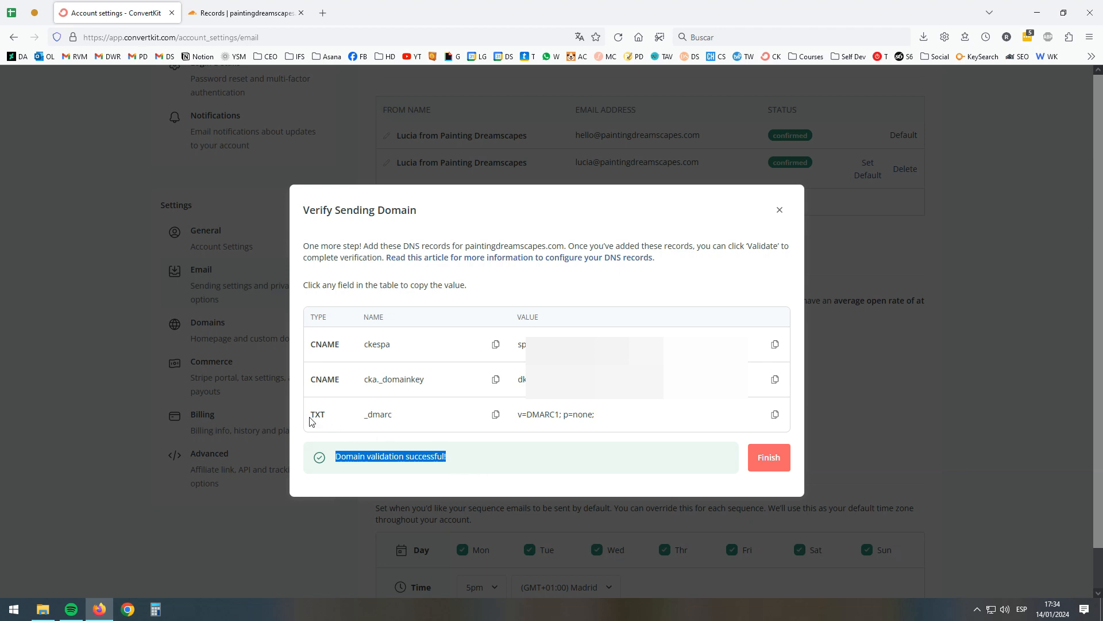
pyautogui.moveTo(310, 421); pyautogui.dragTo(637, 419)
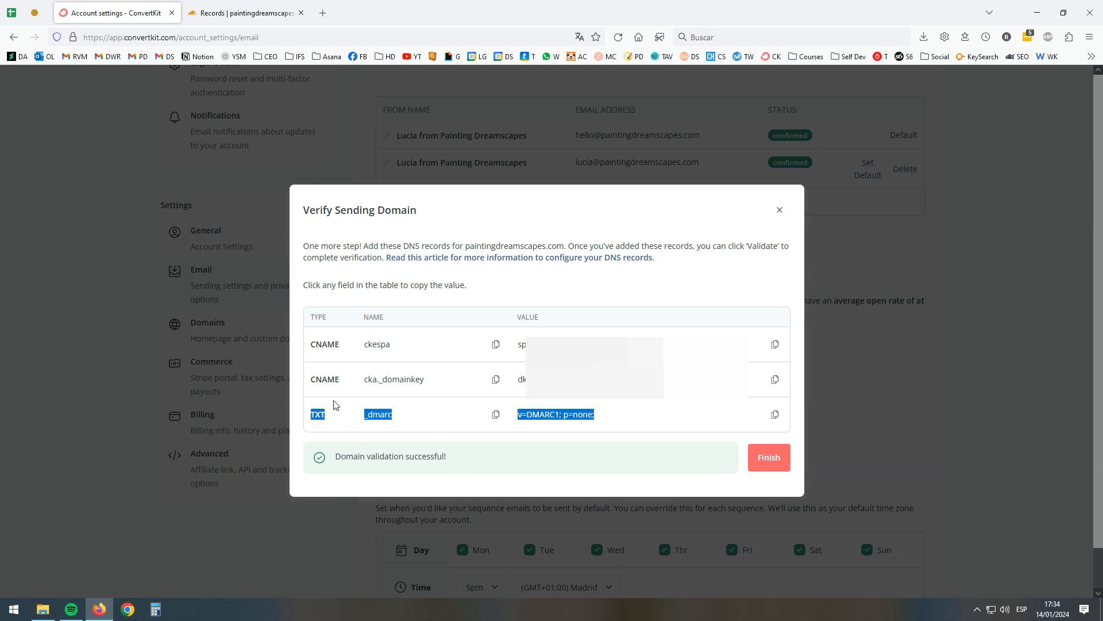
pyautogui.click(369, 417)
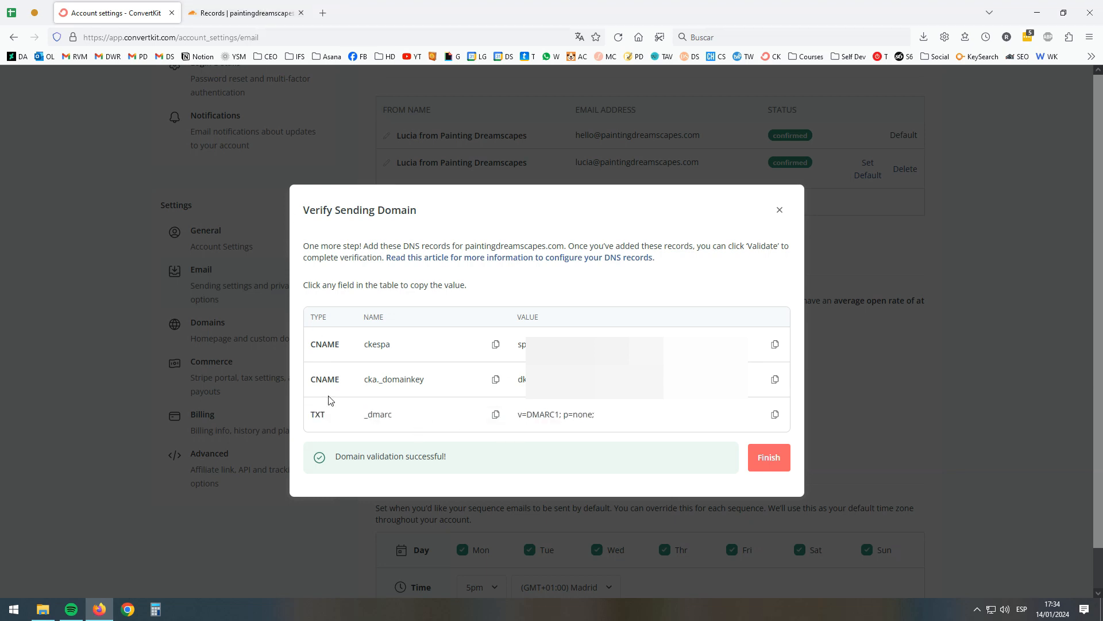
pyautogui.doubleClick(318, 416)
# Switch to Cloudflare and start a new DNS record with its type set to TXT
pyautogui.click(253, 10)
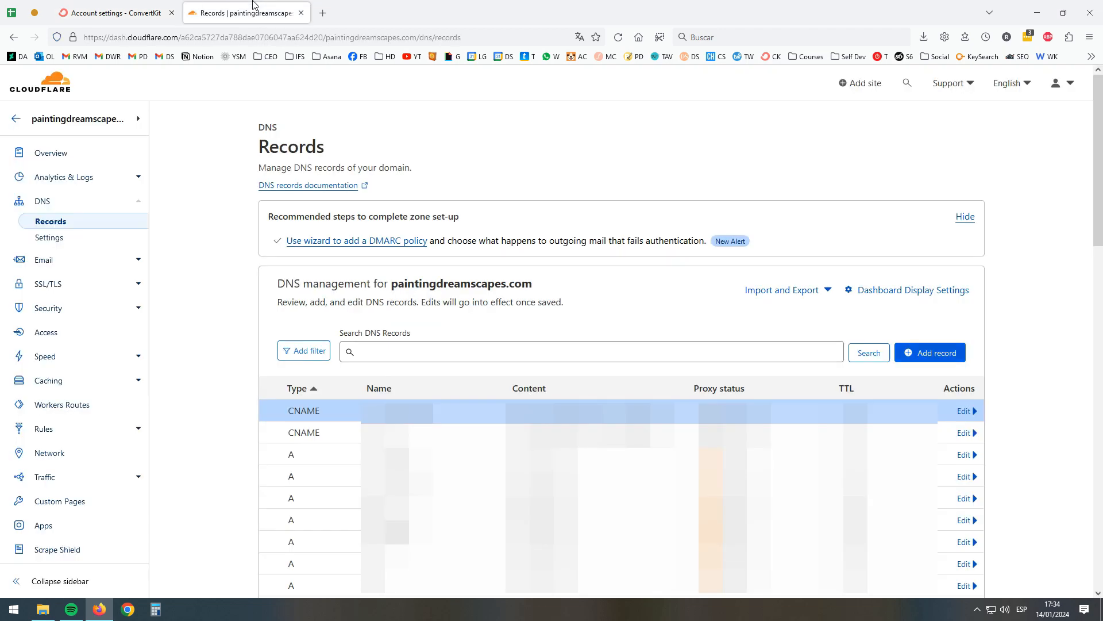
pyautogui.click(933, 353)
pyautogui.click(347, 428)
pyautogui.moveTo(350, 462); pyautogui.dragTo(350, 543)
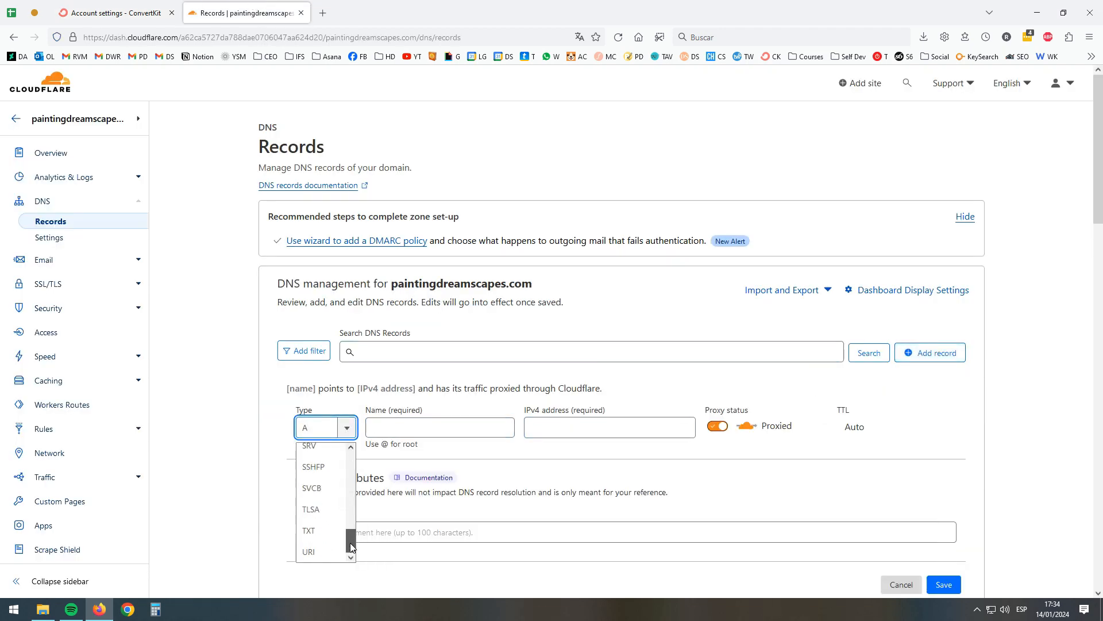
pyautogui.click(306, 531)
# Copy the name _dmarc from ConvertKit's TXT entry into the name of the new Cloudflare record
pyautogui.click(178, 10)
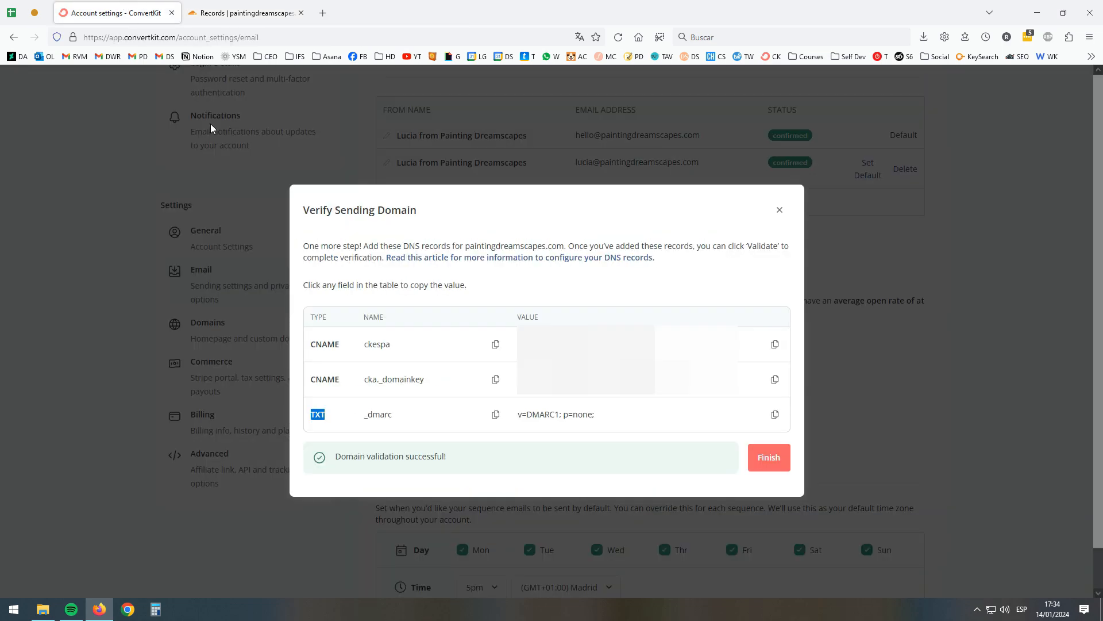
pyautogui.click(495, 414)
pyautogui.click(241, 13)
pyautogui.click(428, 434)
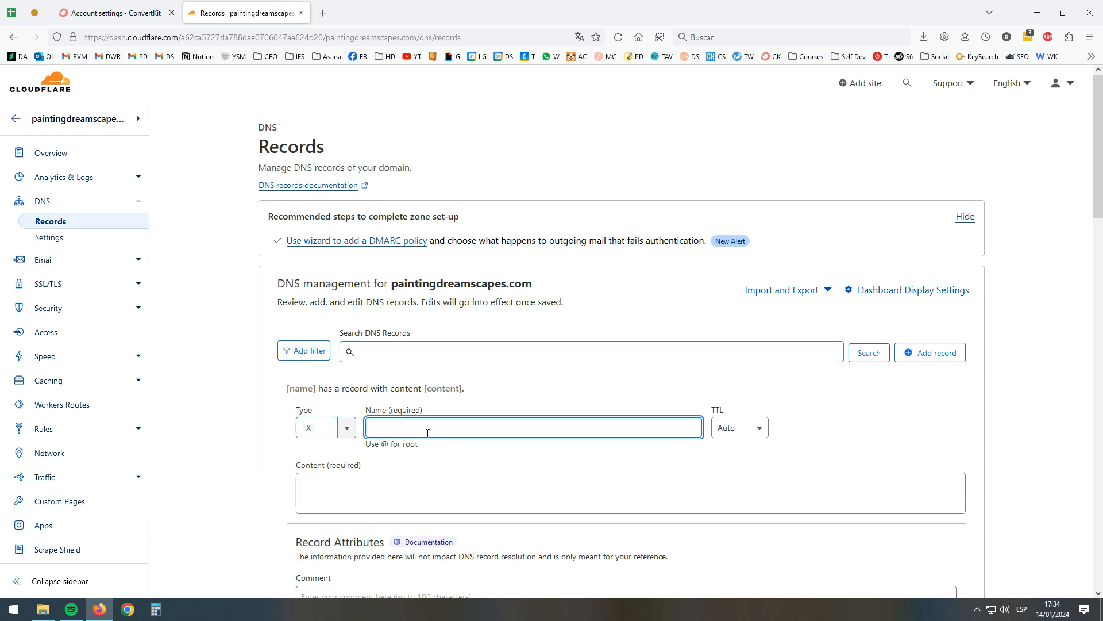
pyautogui.hotkey('ctrl', 'v')
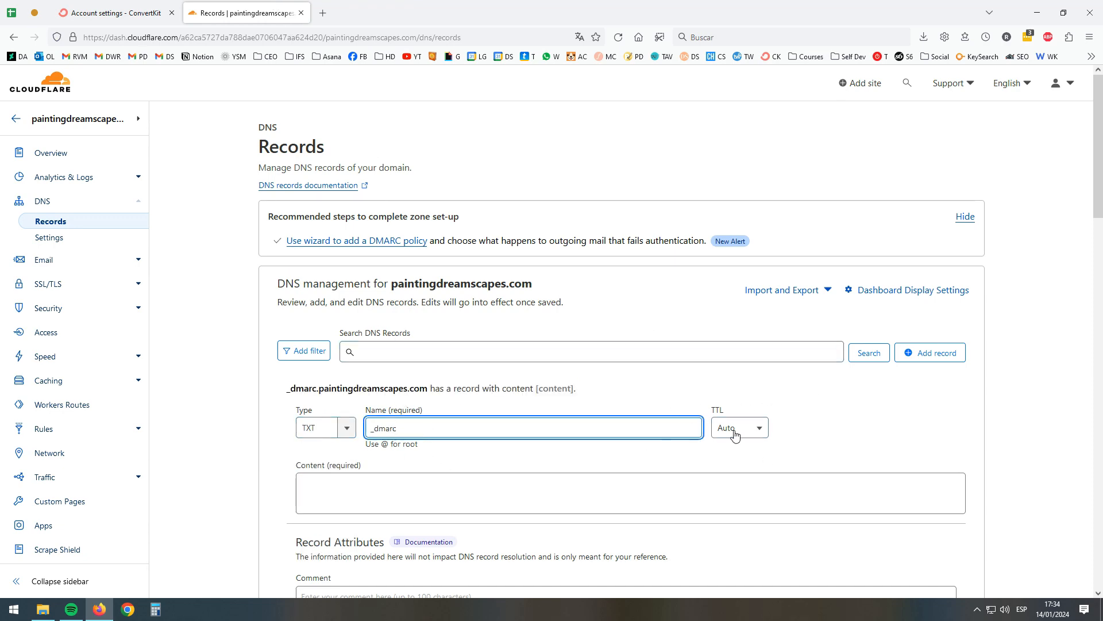
# Copy the value v=DMARC1; p=none; from ConvertKit's TXT entry into the Cloudflare record's content
pyautogui.scroll(-2, 657, 381)
pyautogui.click(91, 10)
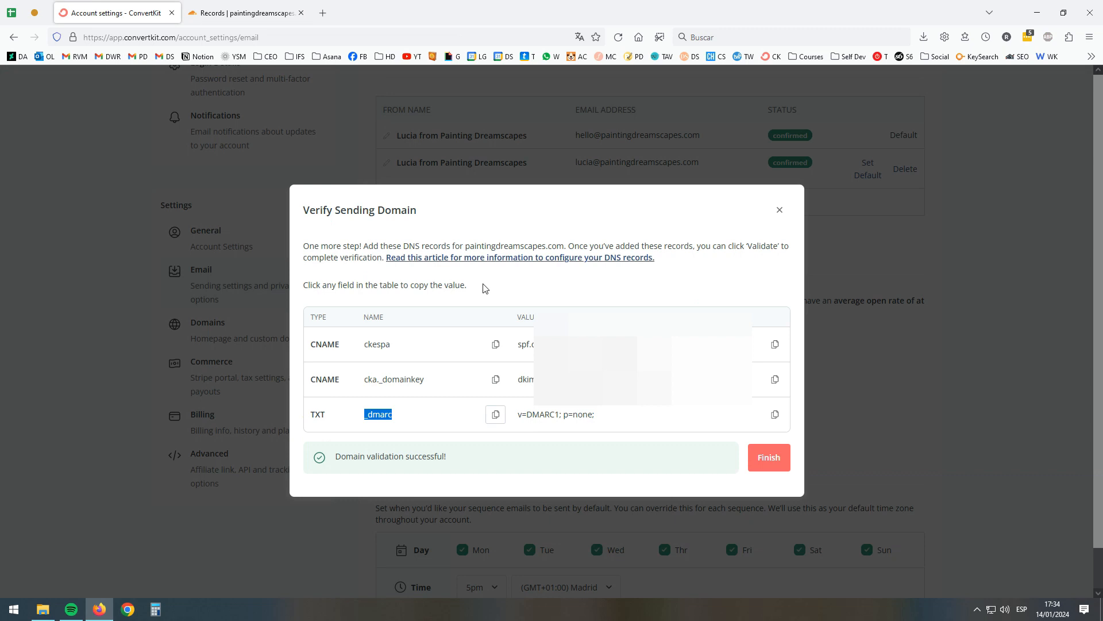
pyautogui.click(775, 414)
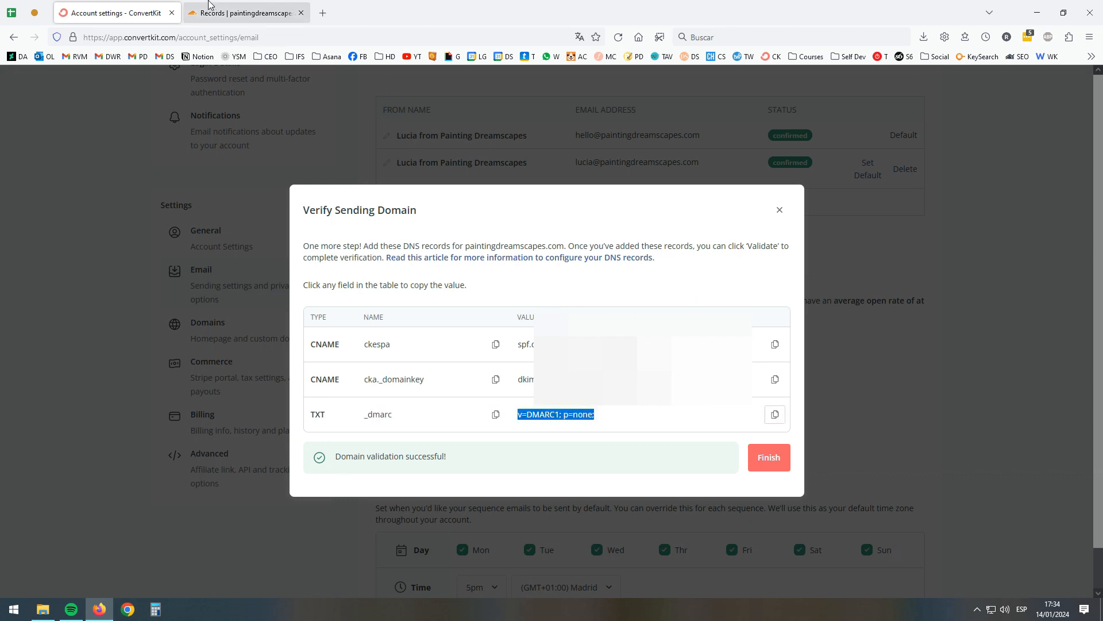
pyautogui.click(241, 13)
pyautogui.click(348, 346)
pyautogui.hotkey('ctrl', 'v')
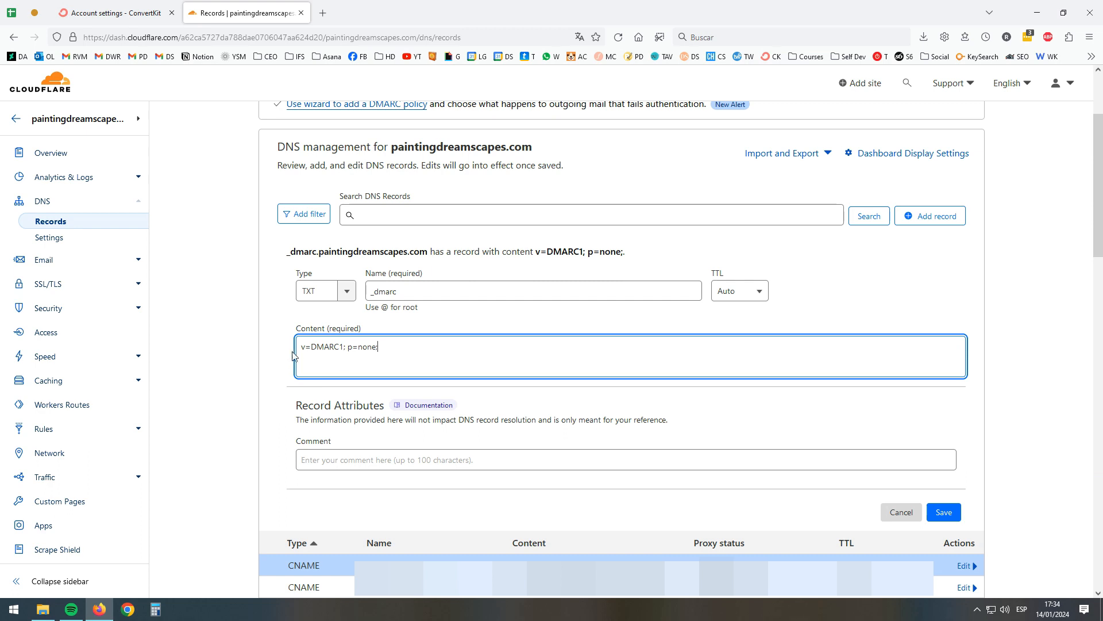
# Examine the DMARC policy text in the content of the new TXT record
pyautogui.moveTo(300, 346); pyautogui.dragTo(431, 350)
pyautogui.click(430, 351)
pyautogui.moveTo(514, 358); pyautogui.dragTo(248, 357)
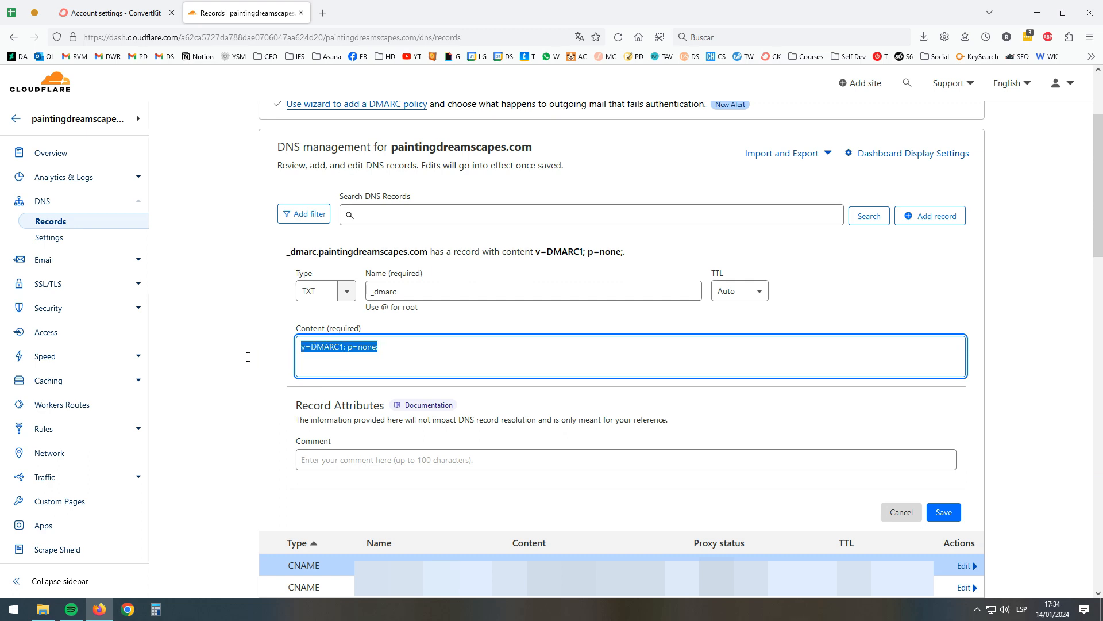
pyautogui.click(260, 360)
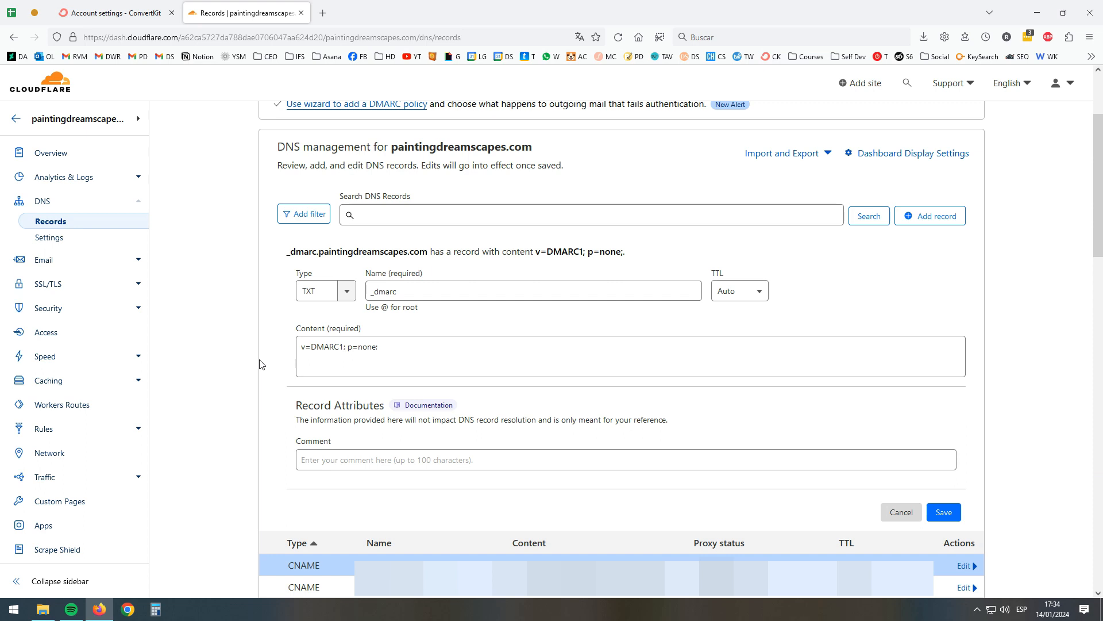
pyautogui.click(395, 344)
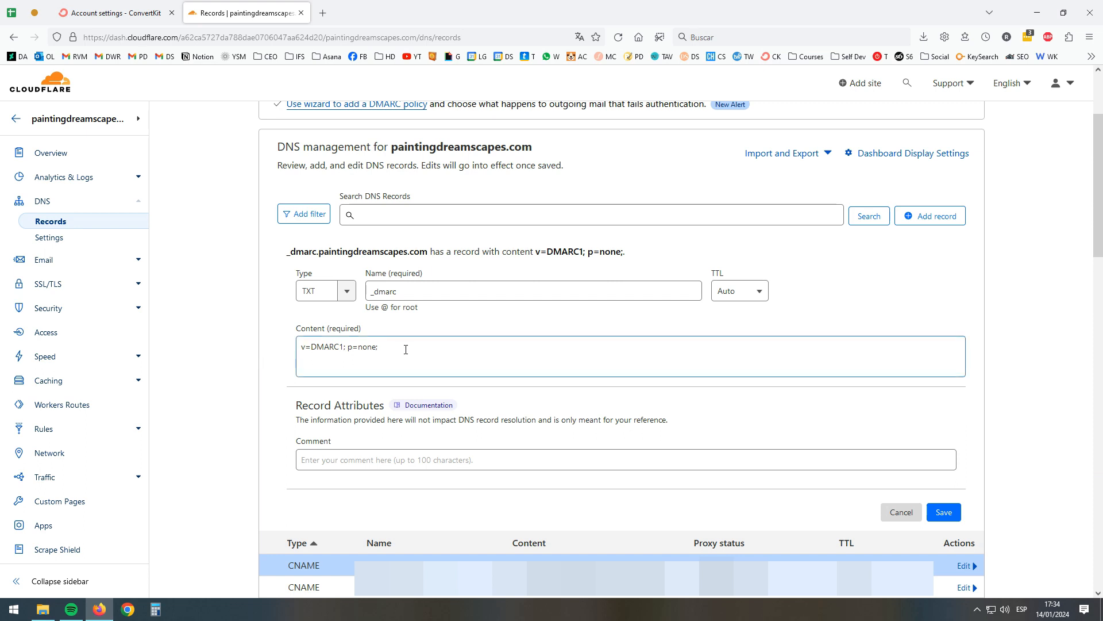
pyautogui.moveTo(405, 349); pyautogui.dragTo(278, 342)
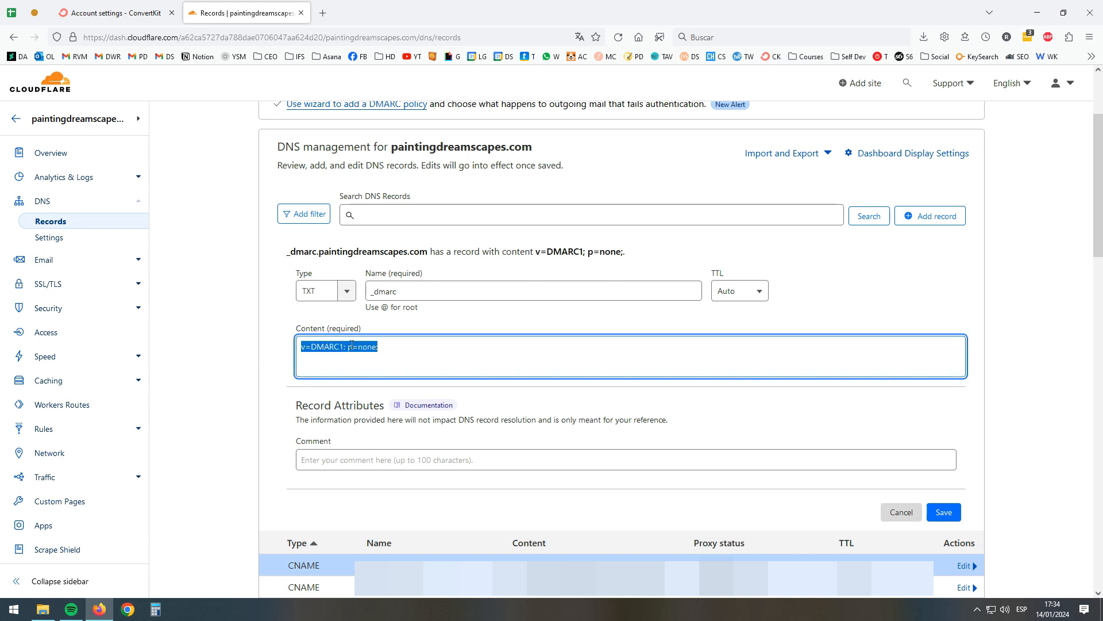
pyautogui.click(400, 344)
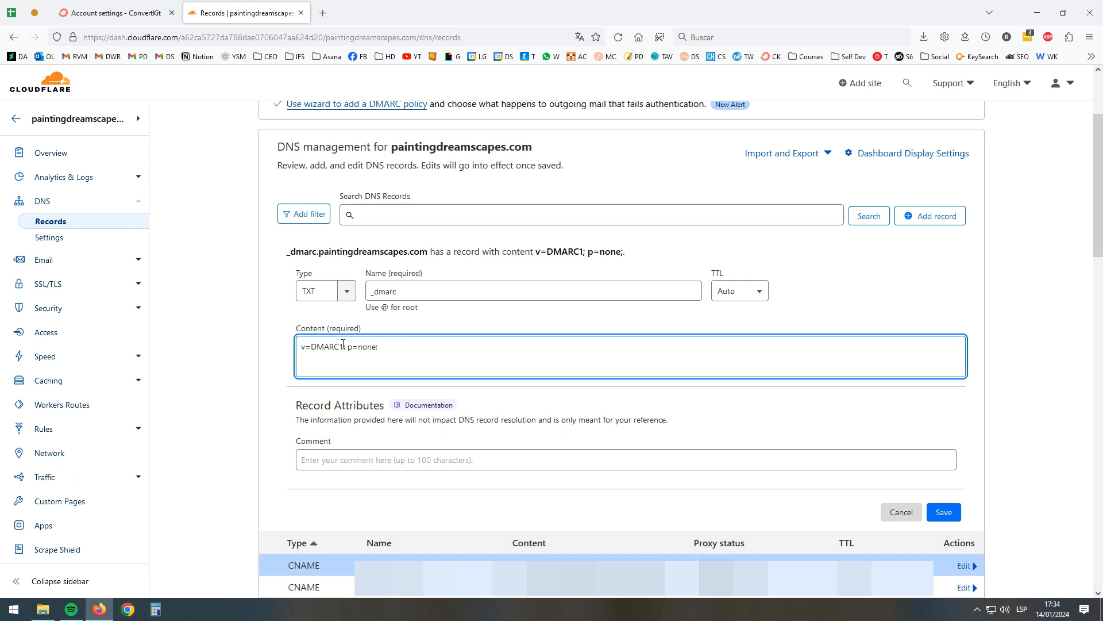
pyautogui.moveTo(384, 350); pyautogui.dragTo(287, 344)
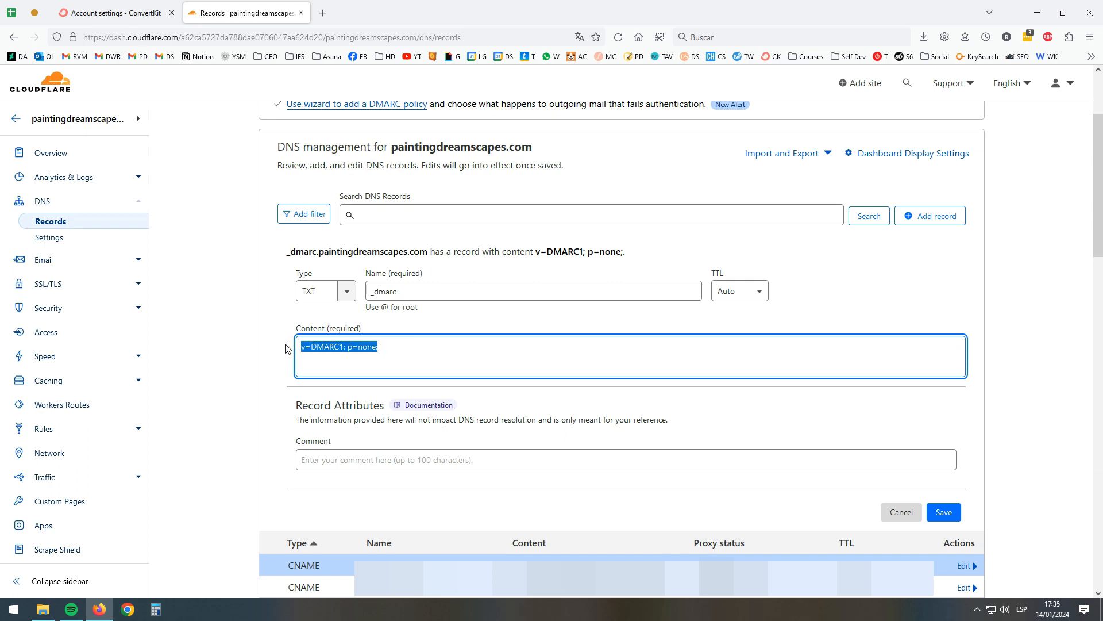
pyautogui.moveTo(362, 348); pyautogui.dragTo(250, 347)
pyautogui.moveTo(379, 349)
pyautogui.mouseDown()
pyautogui.moveTo(342, 348)
pyautogui.moveTo(382, 353)
pyautogui.mouseUp()
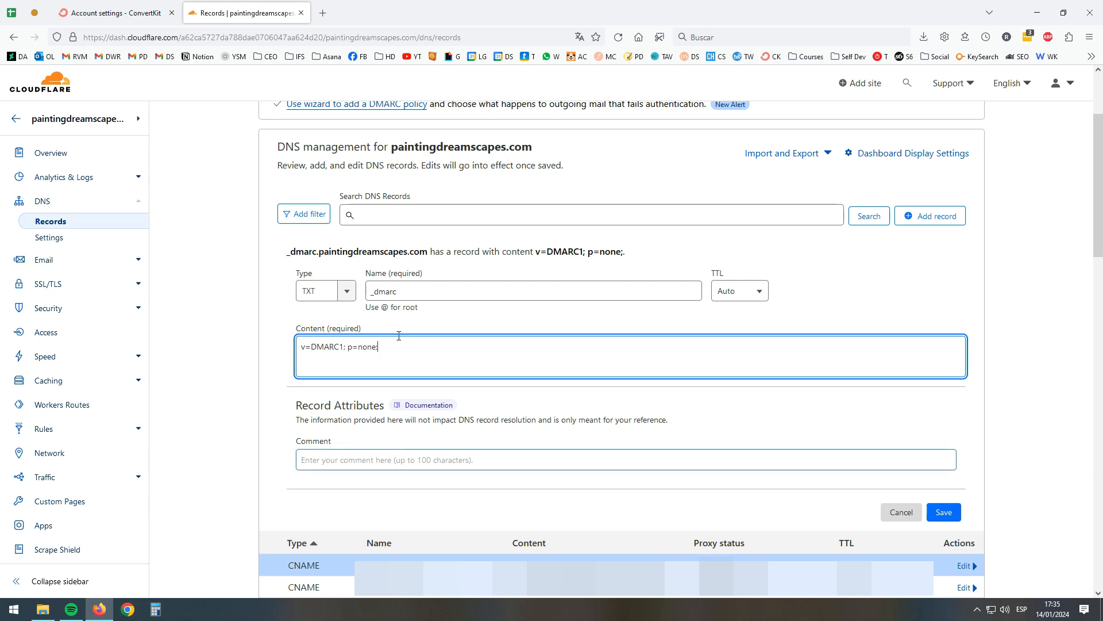
# Save the _dmarc TXT record to the DNS records of paintingdreamscapes.com
pyautogui.moveTo(302, 350); pyautogui.dragTo(375, 346)
pyautogui.click(442, 353)
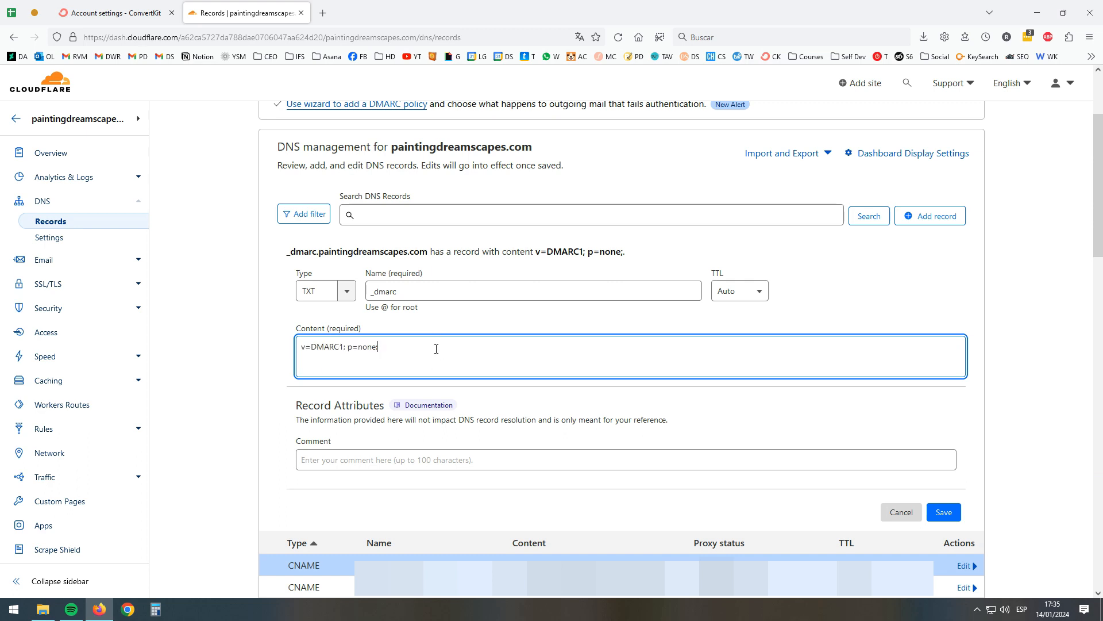
pyautogui.click(951, 516)
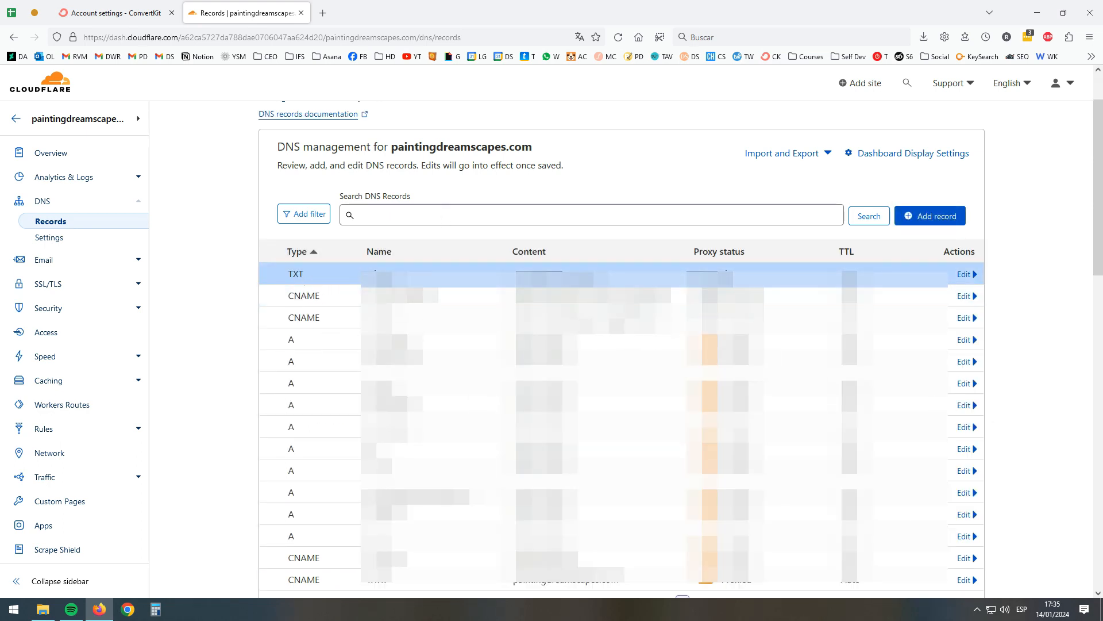
# Return to ConvertKit, finish the domain validation and close the blank Verify Sending Domain form
pyautogui.click(111, 5)
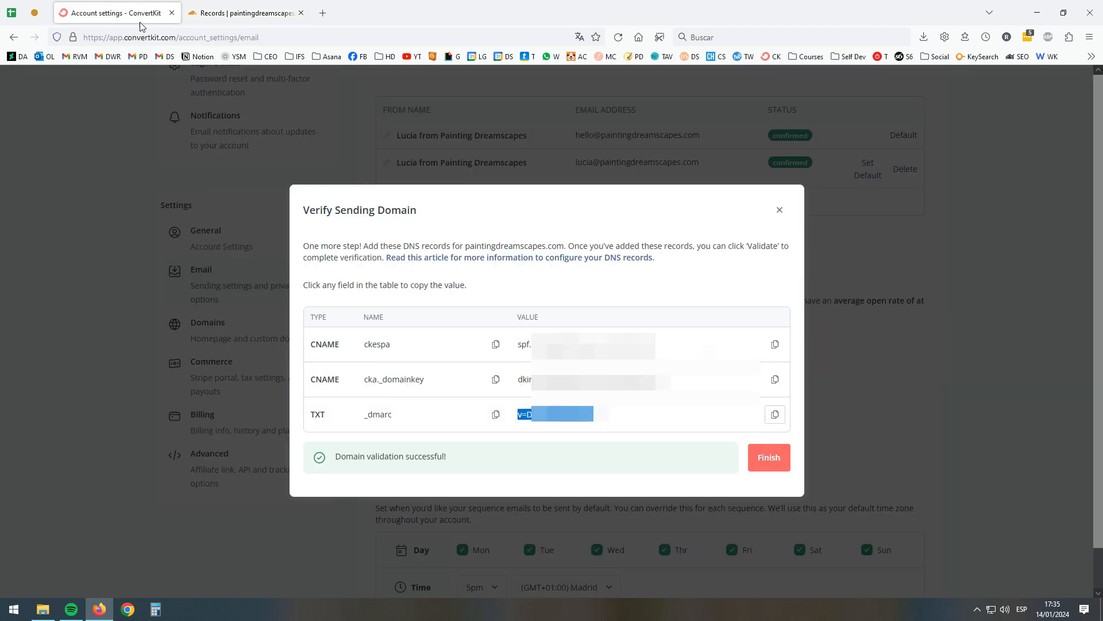
pyautogui.click(771, 455)
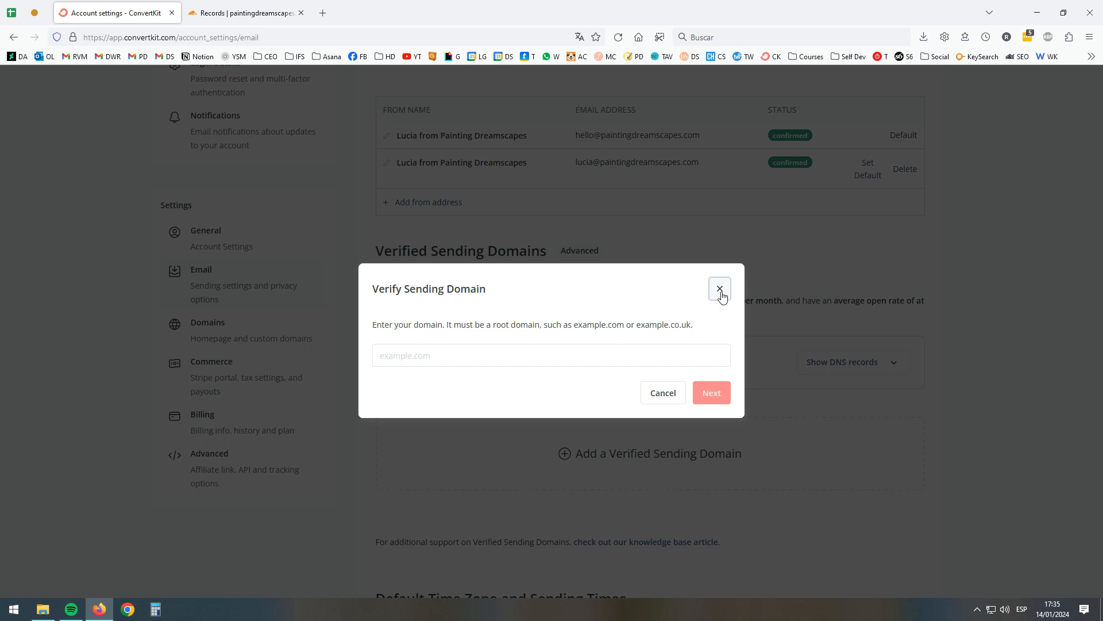
pyautogui.click(720, 289)
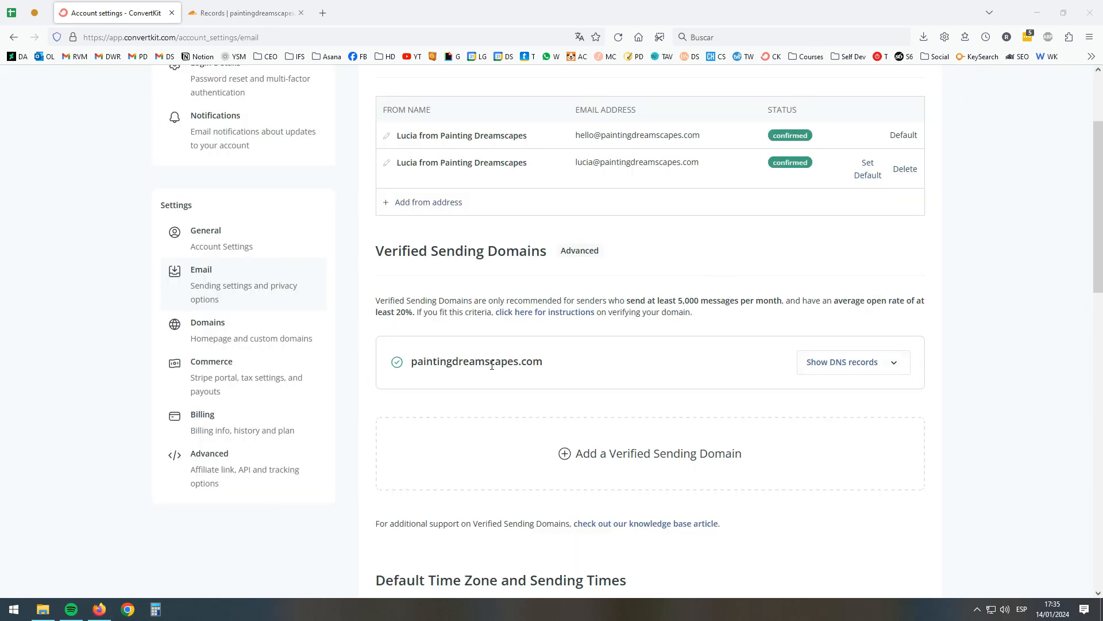
# Show the DNS records of paintingdreamscapes.com under Verified Sending Domains and review the entries and domain options
pyautogui.moveTo(495, 363); pyautogui.dragTo(549, 366)
pyautogui.click(899, 362)
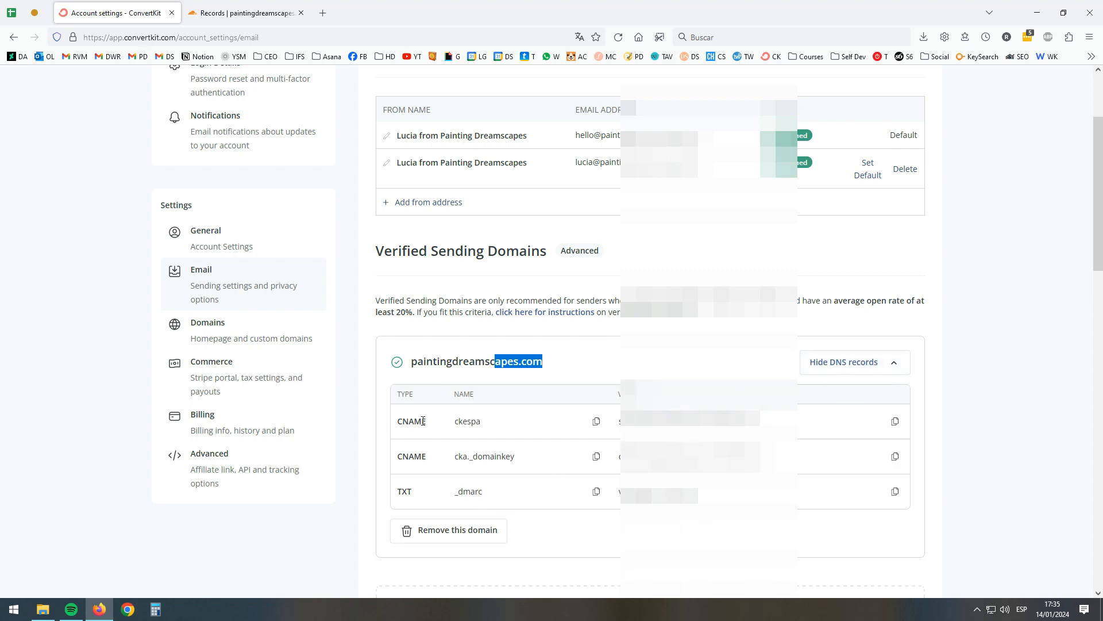
pyautogui.scroll(-2, 443, 463)
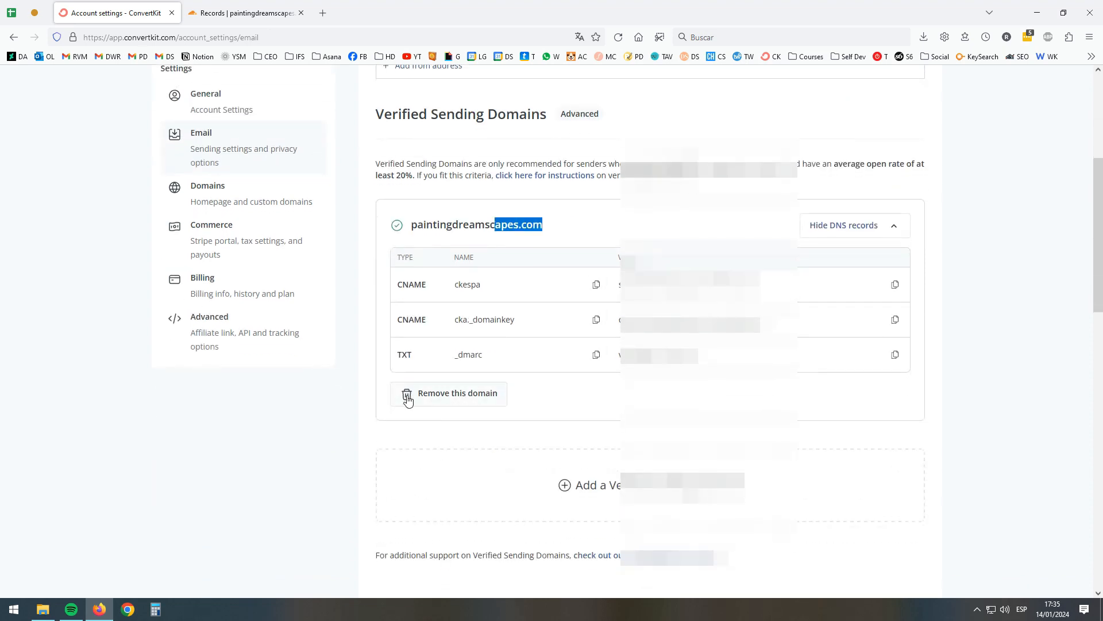
pyautogui.scroll(-2, 561, 348)
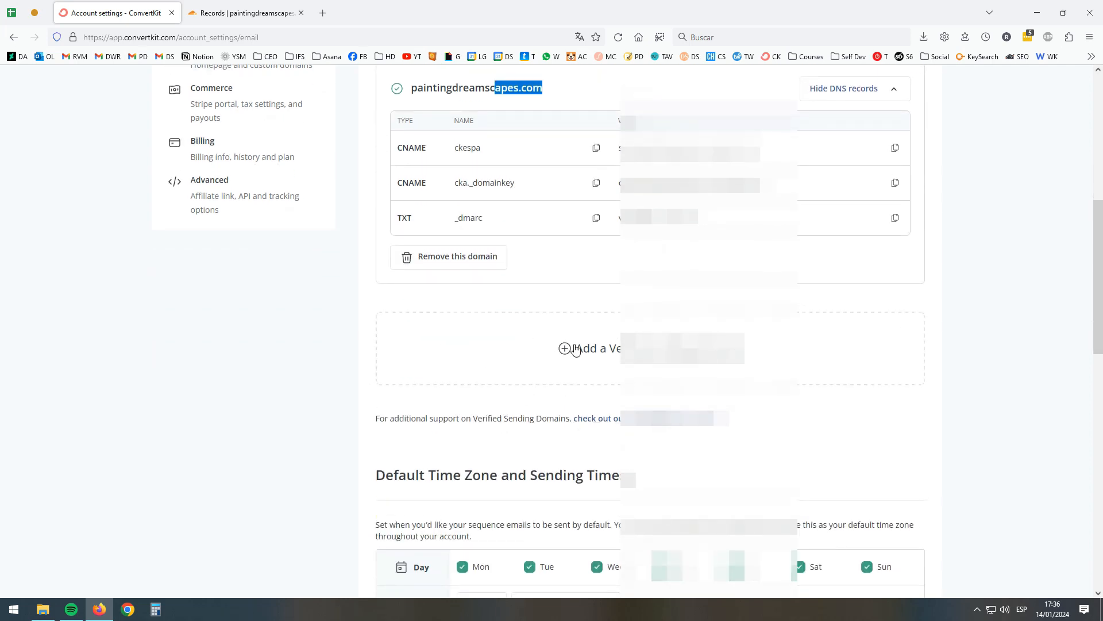
pyautogui.scroll(-4, 575, 347)
pyautogui.scroll(11, 577, 348)
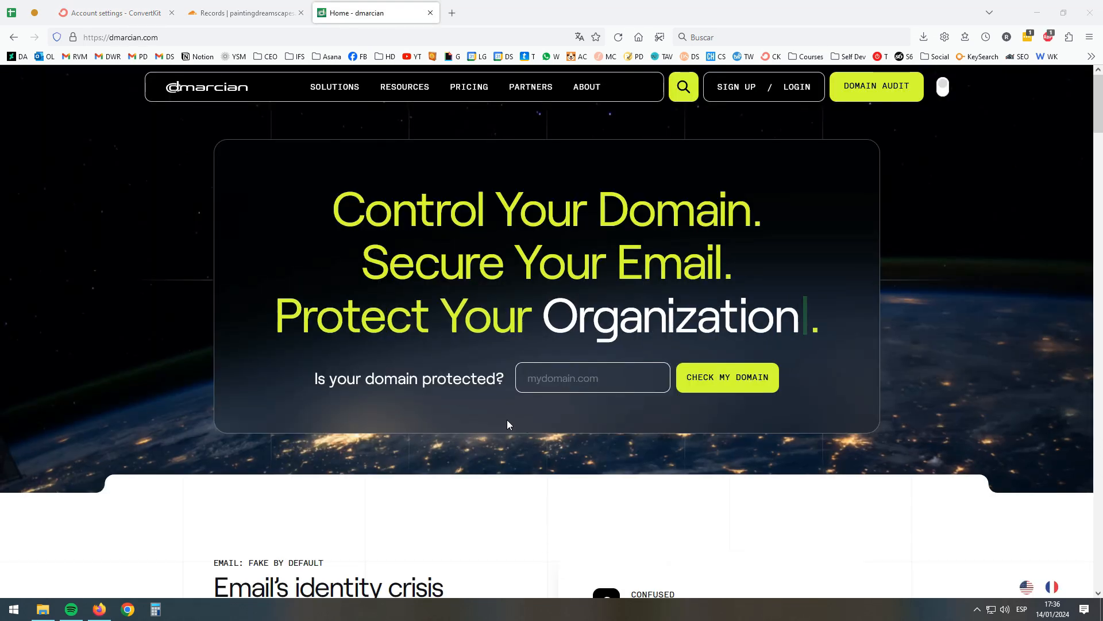
# Check the domain paintingdreamscapes.com on dmarcian.com and read the overall protection verdict
pyautogui.click(586, 383)
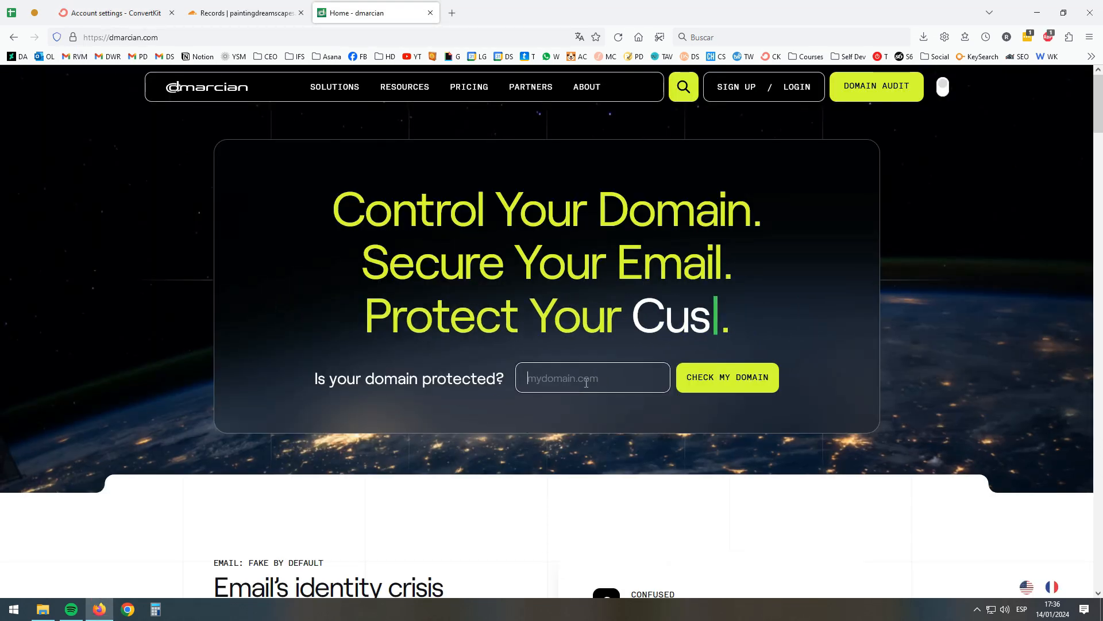
pyautogui.write('painting')
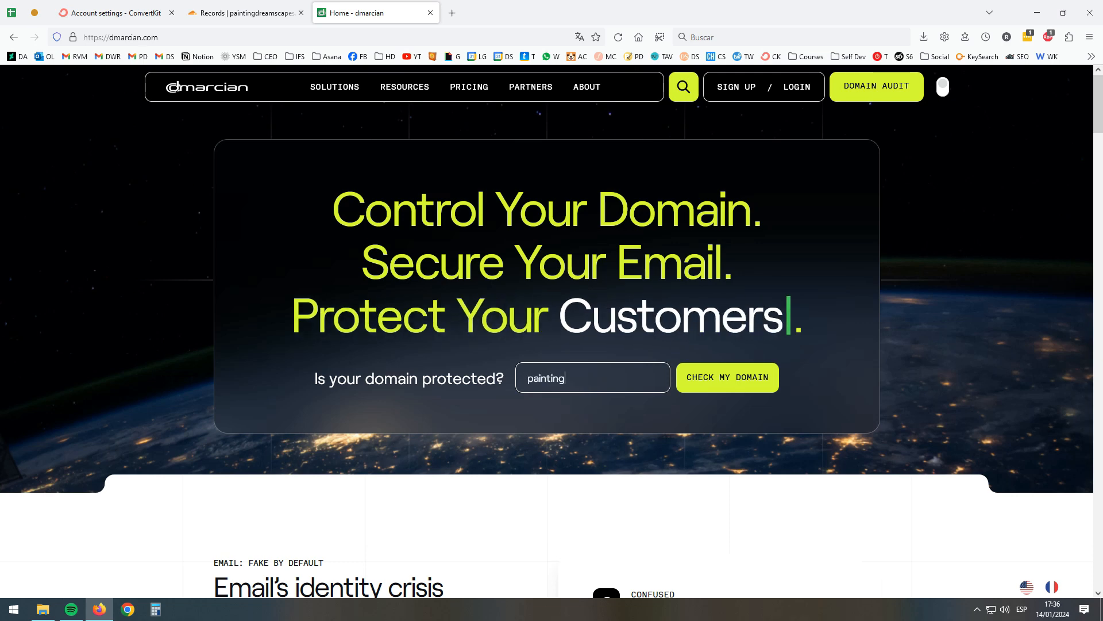
pyautogui.write('dreamscapes.com')
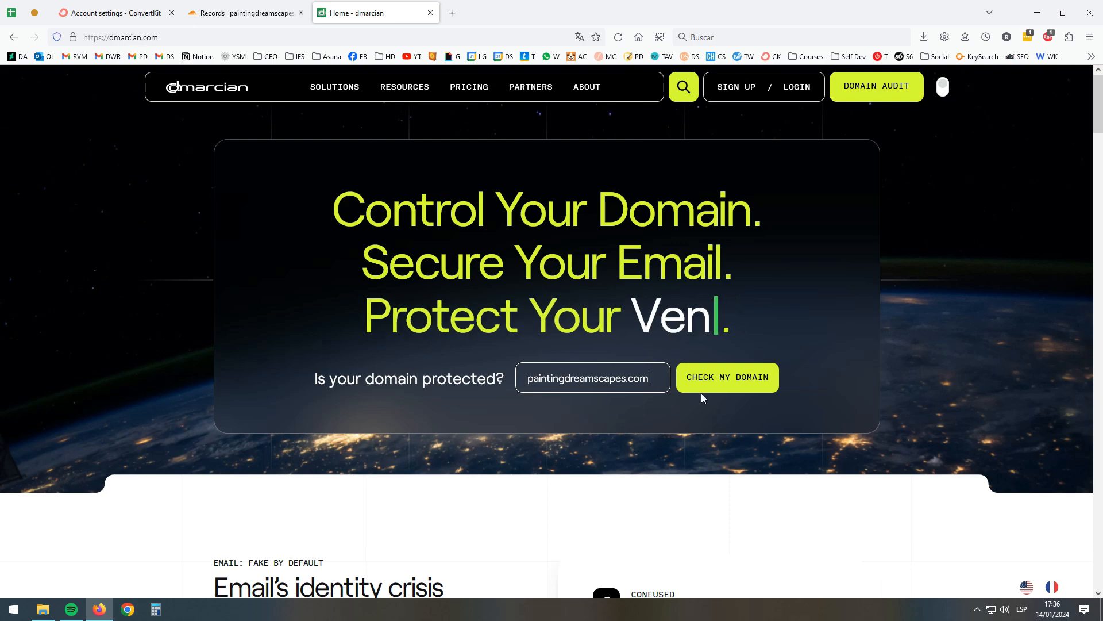
pyautogui.click(699, 380)
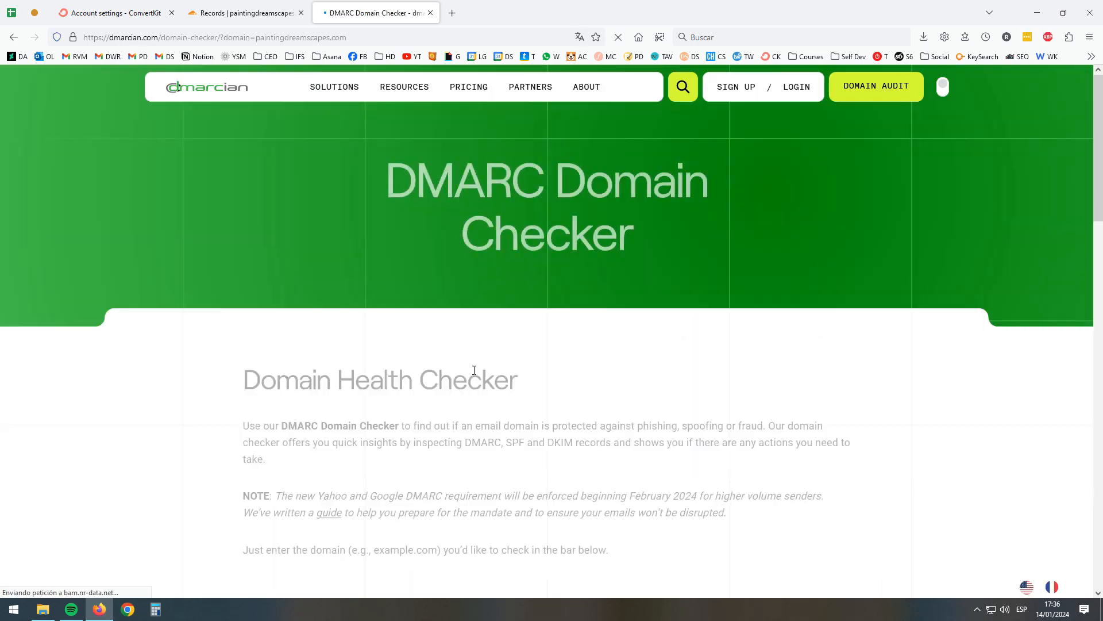
pyautogui.scroll(-8, 474, 370)
pyautogui.moveTo(251, 261); pyautogui.dragTo(901, 261)
pyautogui.click(830, 276)
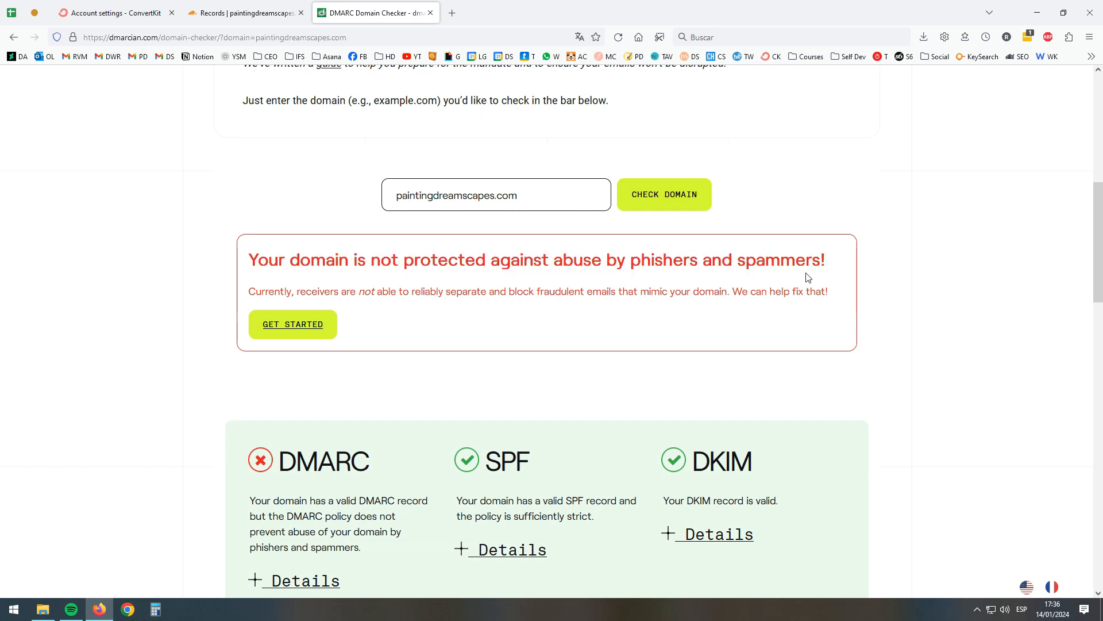
pyautogui.moveTo(256, 256); pyautogui.dragTo(498, 310)
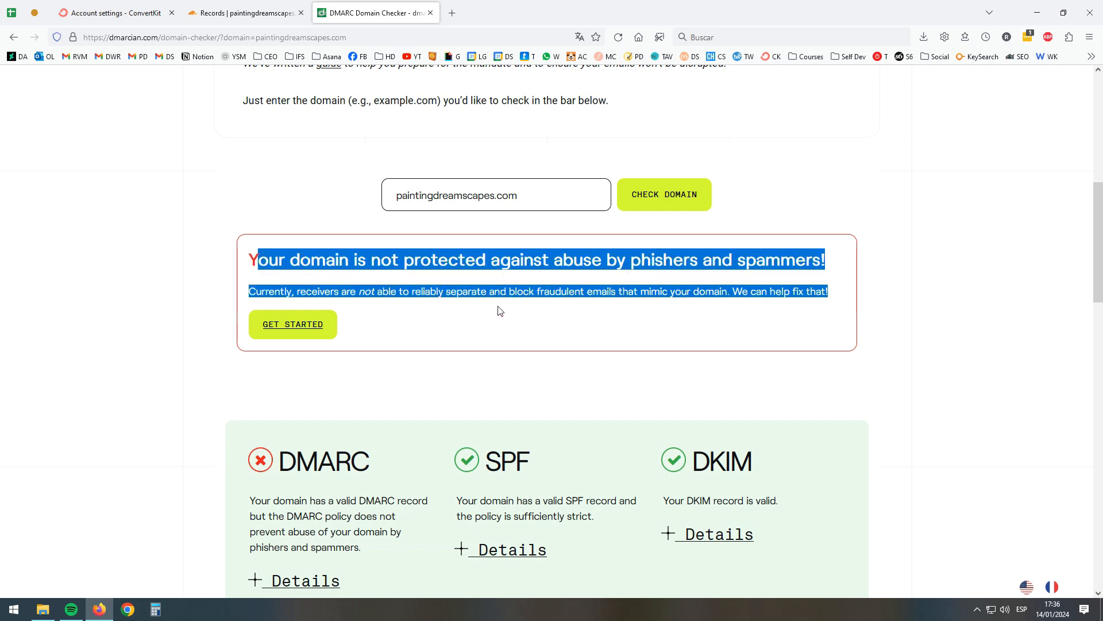
pyautogui.click(502, 310)
# Review the SPF and DKIM results, expanding and collapsing the record details of each
pyautogui.scroll(-2, 502, 311)
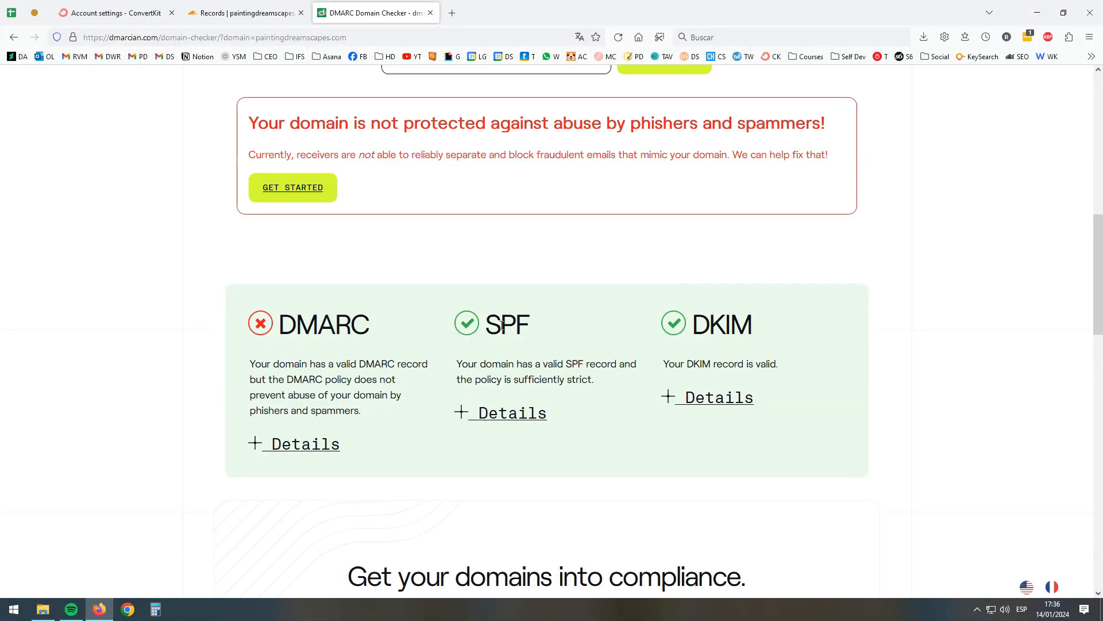
pyautogui.moveTo(502, 326); pyautogui.dragTo(544, 330)
pyautogui.moveTo(702, 323); pyautogui.dragTo(788, 326)
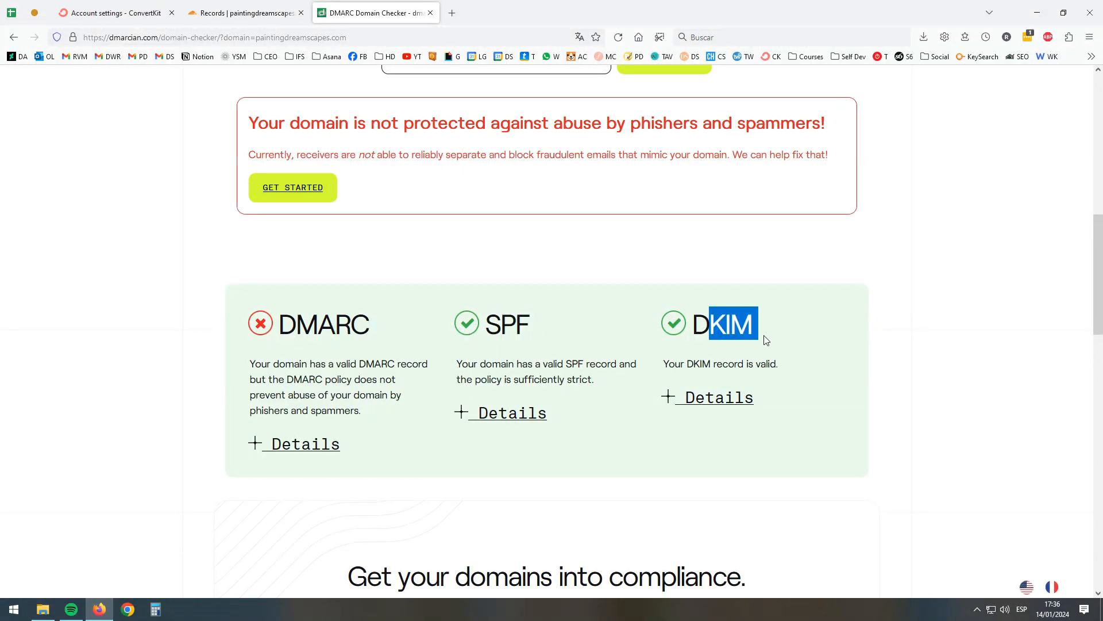
pyautogui.click(786, 373)
pyautogui.click(722, 401)
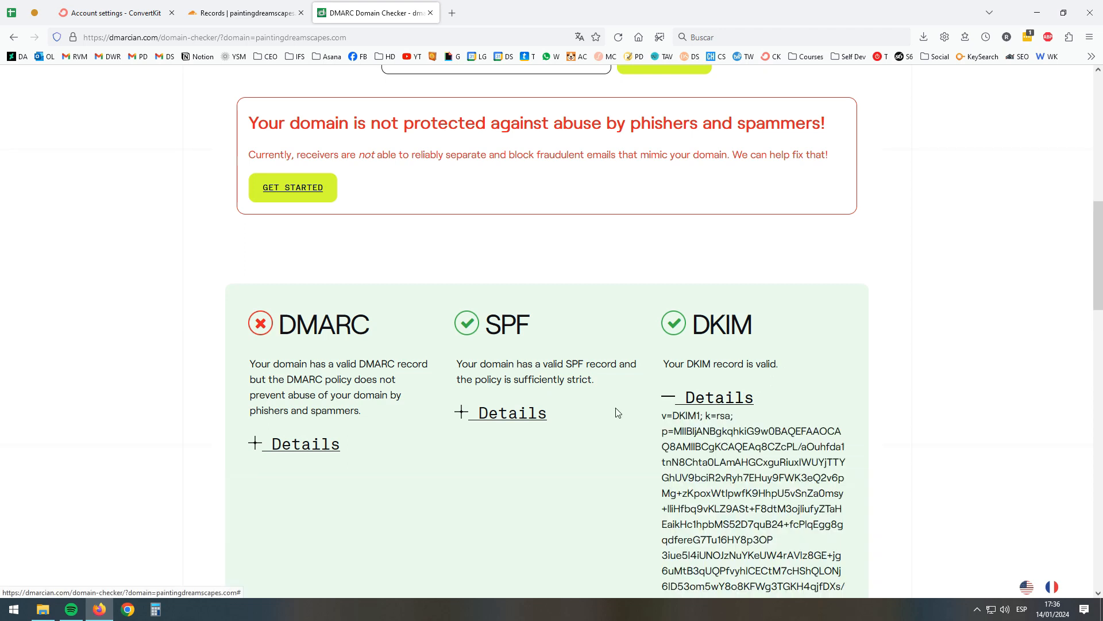
pyautogui.click(747, 400)
pyautogui.click(520, 420)
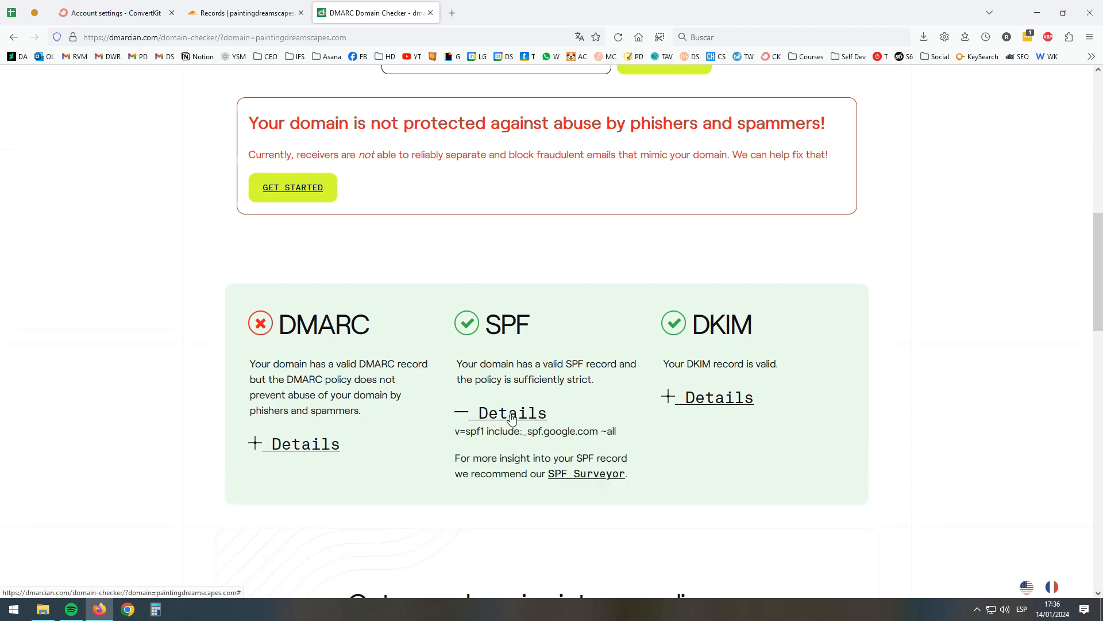
pyautogui.click(512, 418)
pyautogui.moveTo(485, 295); pyautogui.dragTo(770, 325)
pyautogui.click(774, 326)
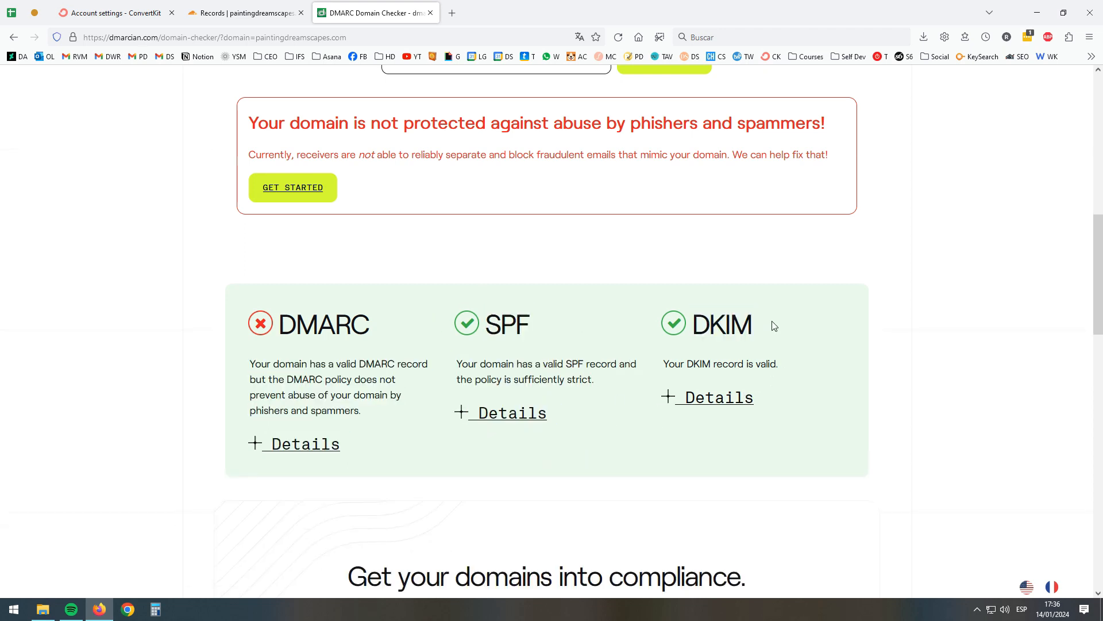
# Read the explanation of the DMARC result and expand its record details
pyautogui.doubleClick(370, 339)
pyautogui.click(357, 339)
pyautogui.moveTo(249, 364); pyautogui.dragTo(364, 419)
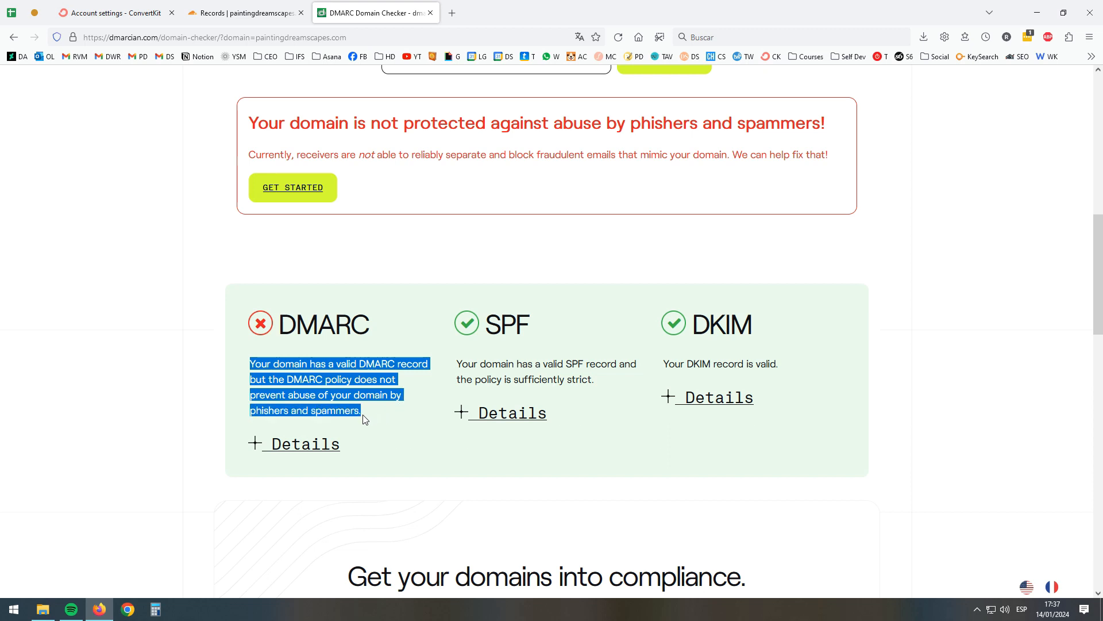
pyautogui.click(294, 454)
pyautogui.scroll(-3, 240, 337)
pyautogui.moveTo(248, 326); pyautogui.dragTo(348, 334)
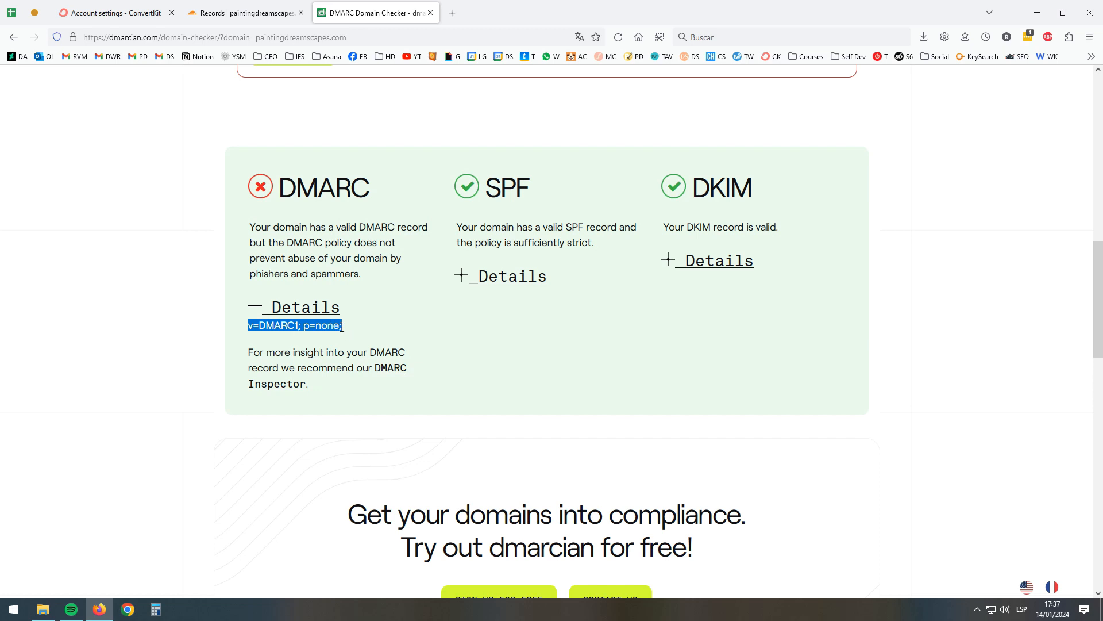
pyautogui.click(342, 327)
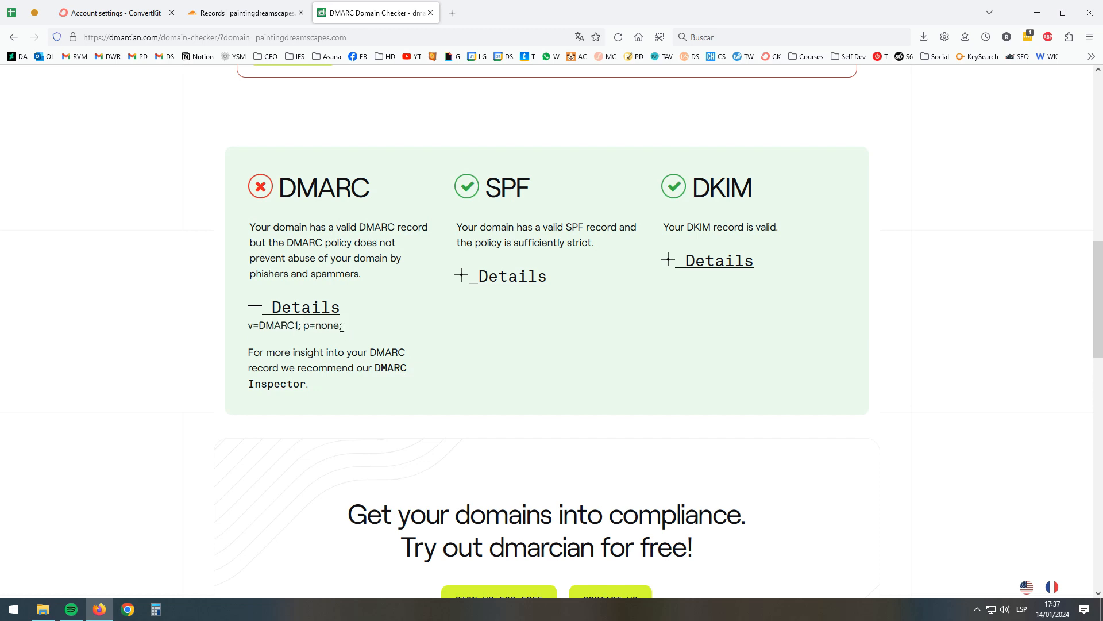
# Examine the policy value in the expanded DMARC record text
pyautogui.doubleClick(321, 327)
pyautogui.click(321, 327)
pyautogui.moveTo(290, 323); pyautogui.dragTo(366, 327)
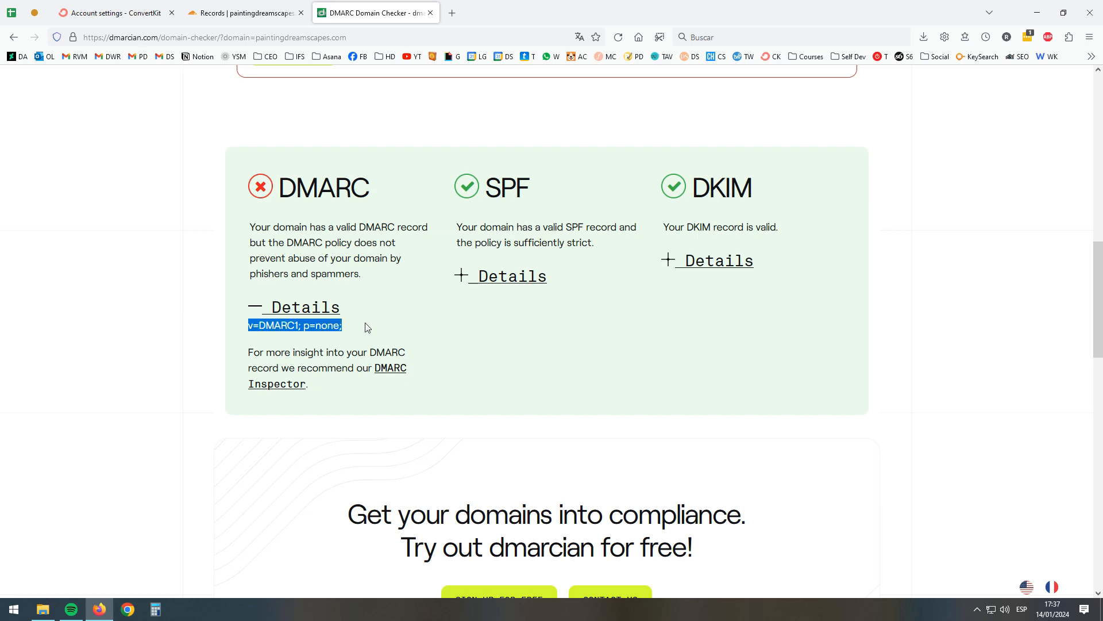
pyautogui.click(358, 327)
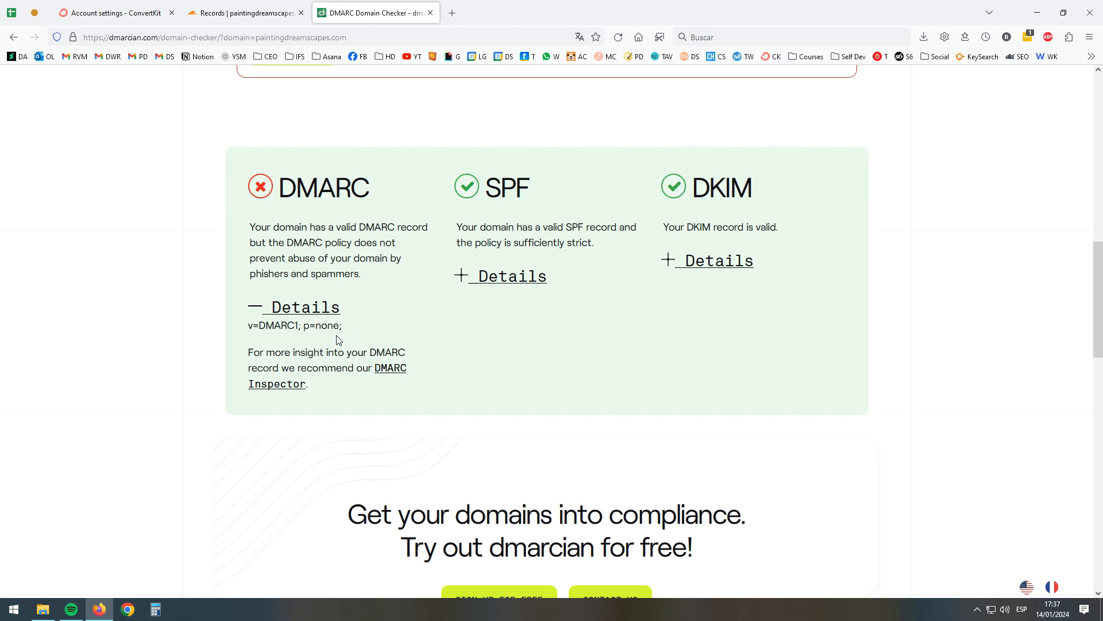
pyautogui.moveTo(345, 332); pyautogui.dragTo(186, 332)
pyautogui.click(300, 324)
pyautogui.tripleClick(316, 323)
pyautogui.doubleClick(317, 326)
pyautogui.click(311, 334)
pyautogui.moveTo(250, 329); pyautogui.dragTo(352, 329)
pyautogui.click(262, 328)
pyautogui.moveTo(250, 327); pyautogui.dragTo(362, 337)
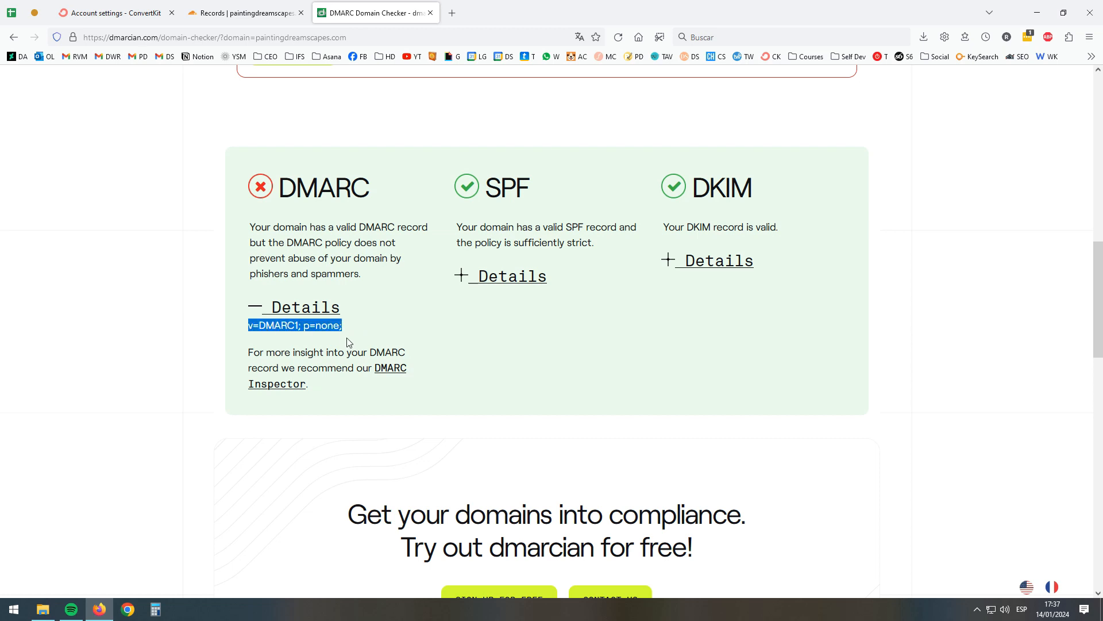
# Compare the overall protection verdict for paintingdreamscapes.com with the text of its DMARC record
pyautogui.click(274, 347)
pyautogui.scroll(5, 275, 347)
pyautogui.moveTo(268, 260); pyautogui.dragTo(835, 261)
pyautogui.scroll(-3, 467, 385)
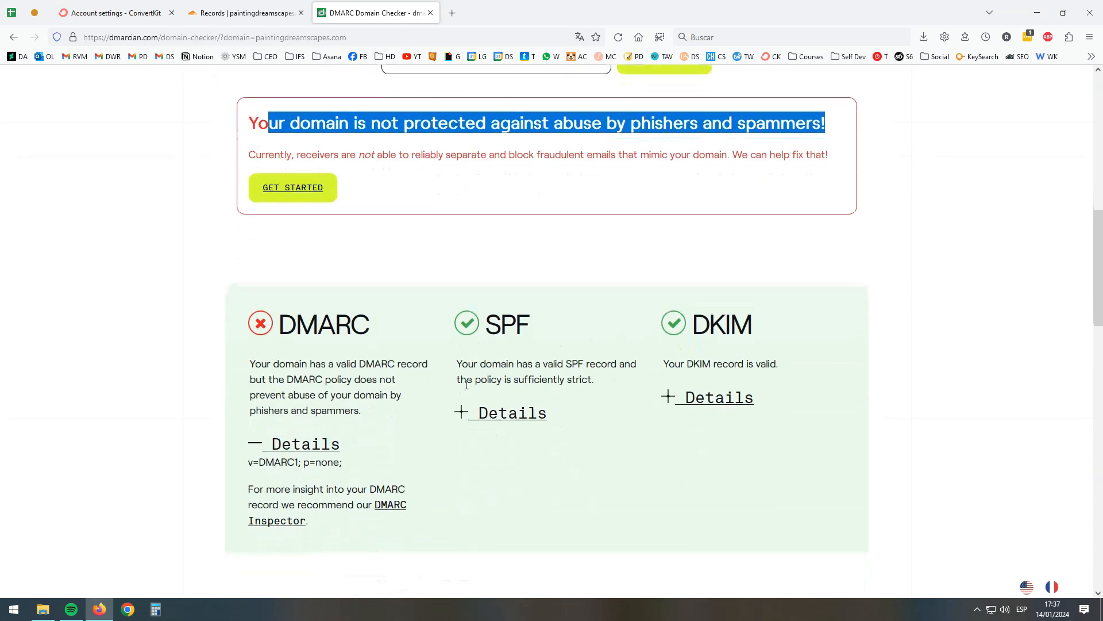
pyautogui.moveTo(248, 465); pyautogui.dragTo(362, 467)
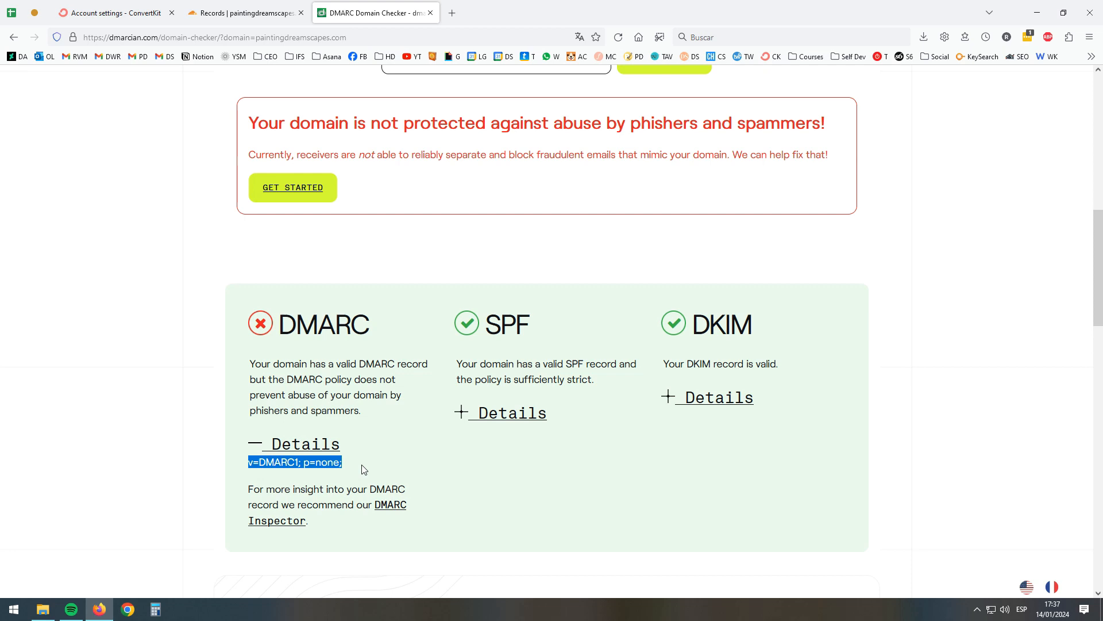
pyautogui.click(362, 469)
pyautogui.moveTo(246, 461); pyautogui.dragTo(369, 466)
pyautogui.click(362, 465)
pyautogui.moveTo(366, 468); pyautogui.dragTo(227, 471)
pyautogui.click(290, 486)
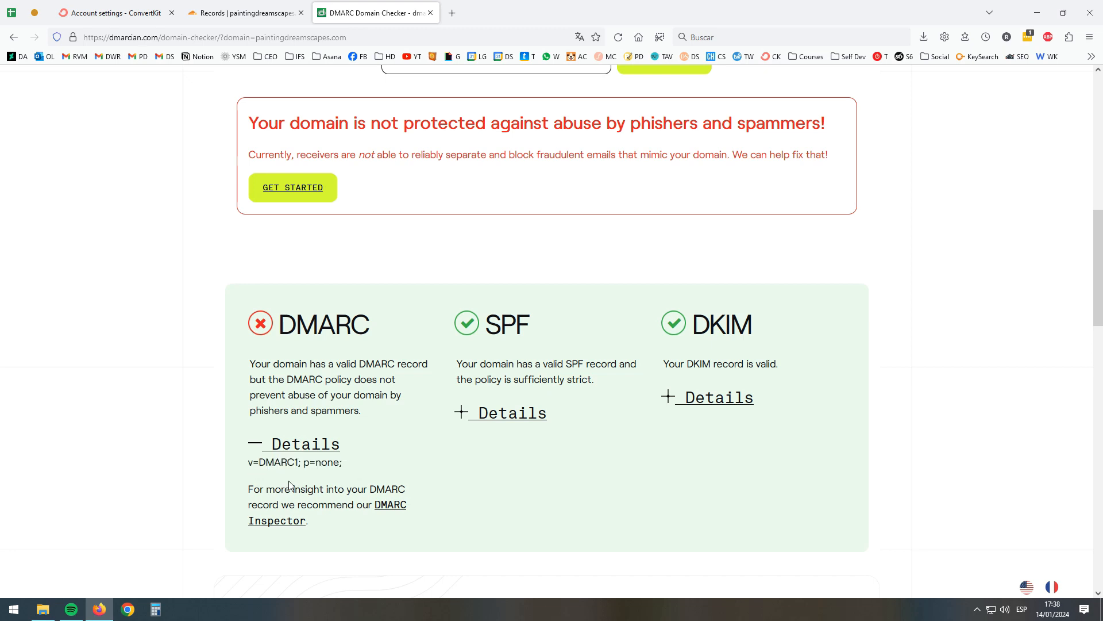
pyautogui.moveTo(315, 464); pyautogui.dragTo(339, 464)
pyautogui.click(248, 466)
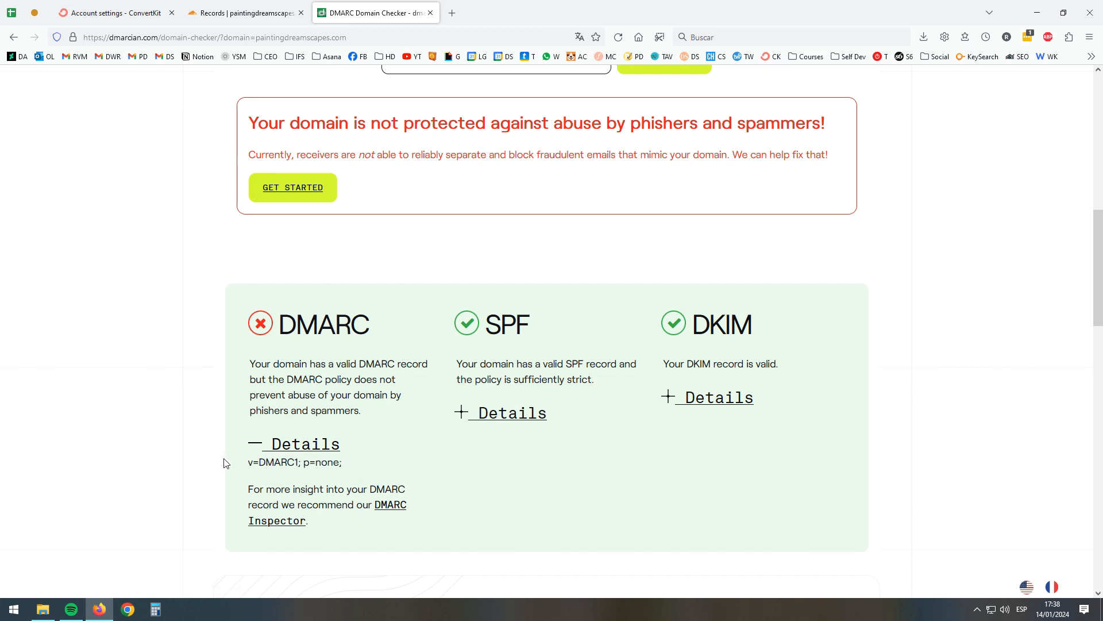
pyautogui.moveTo(226, 464); pyautogui.dragTo(384, 472)
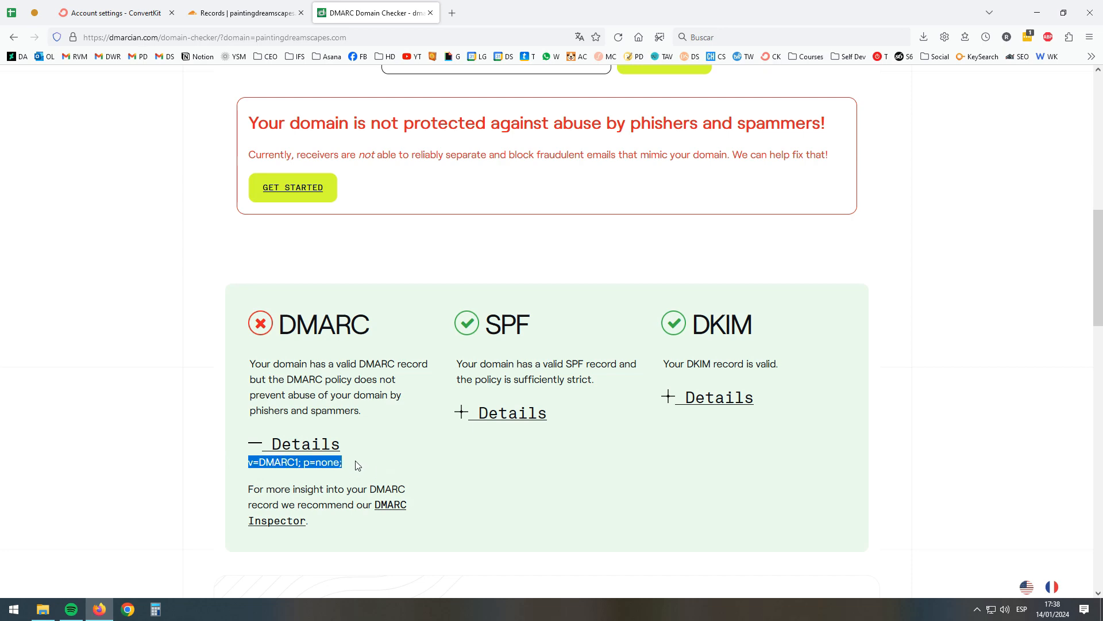
pyautogui.click(356, 463)
# Check the domain convertkit.com in the DMARC Domain Checker and examine its protection verdict
pyautogui.scroll(10, 359, 465)
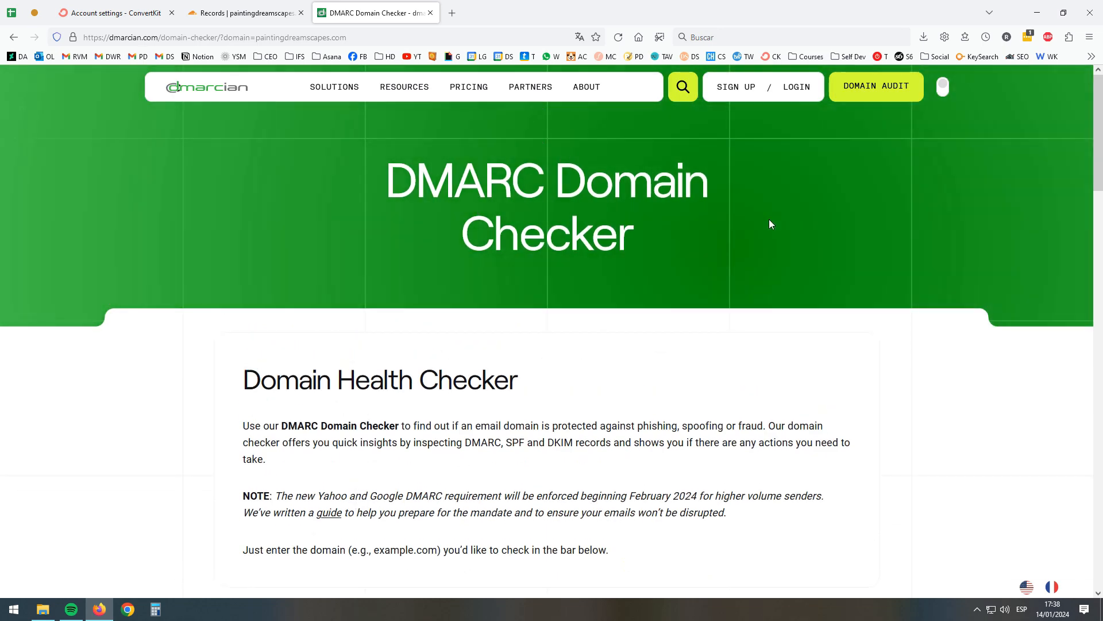
pyautogui.click(683, 87)
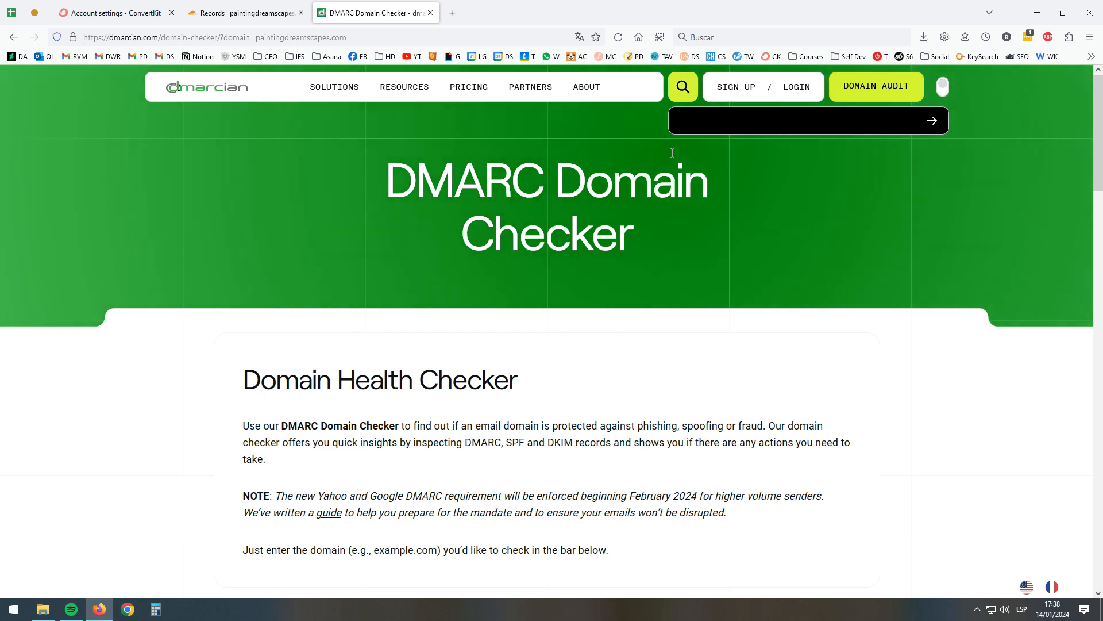
pyautogui.write('convertkit.com')
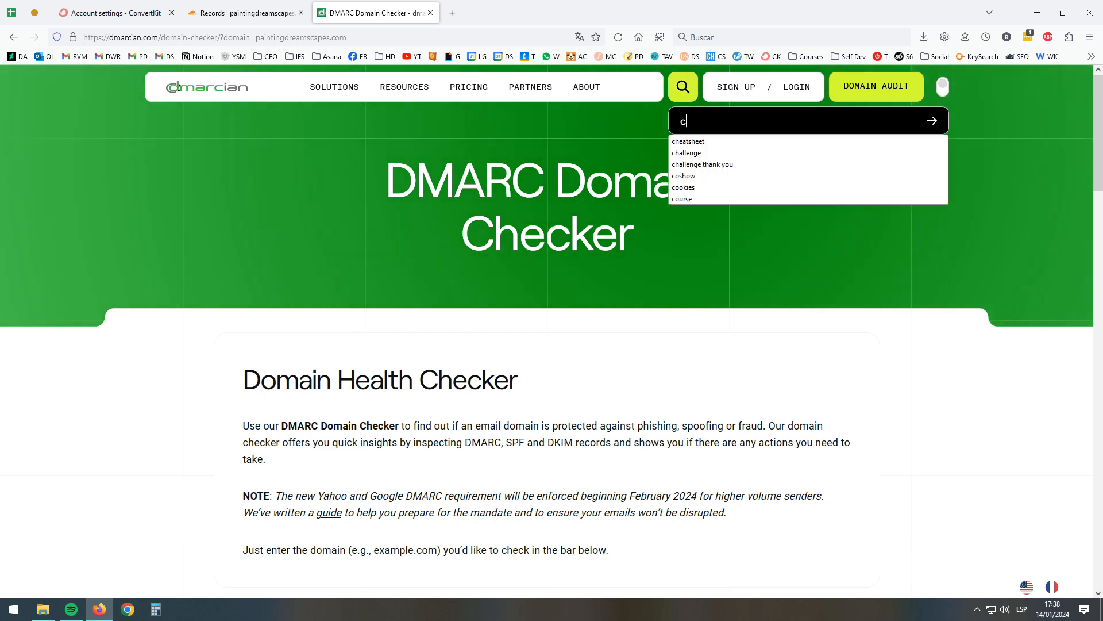
pyautogui.press('Return')
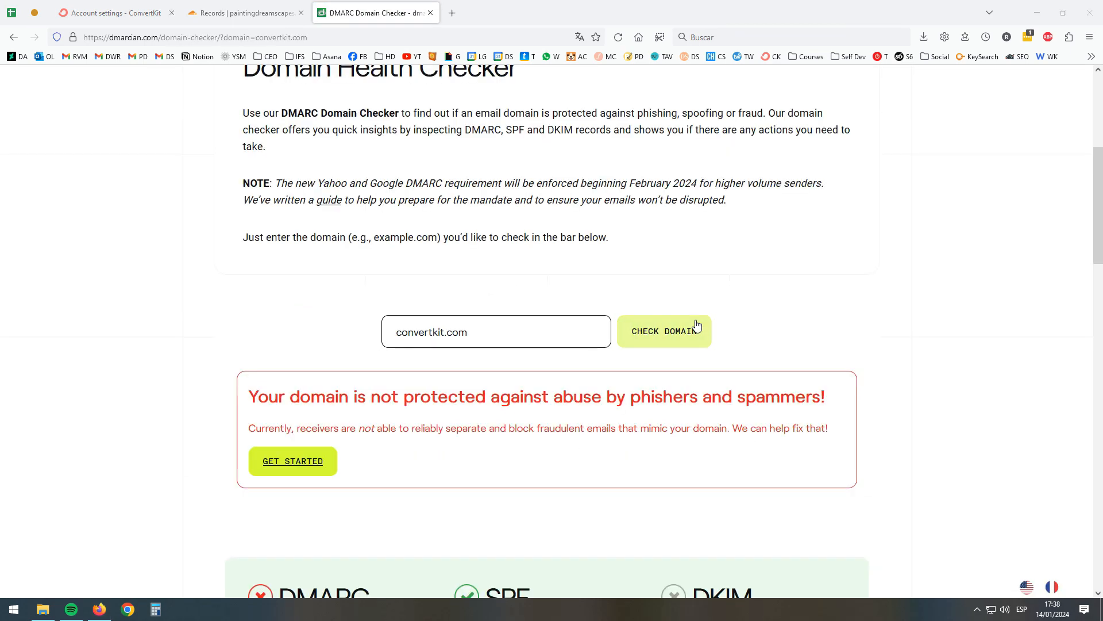
pyautogui.scroll(-2, 323, 278)
pyautogui.moveTo(247, 260); pyautogui.dragTo(835, 290)
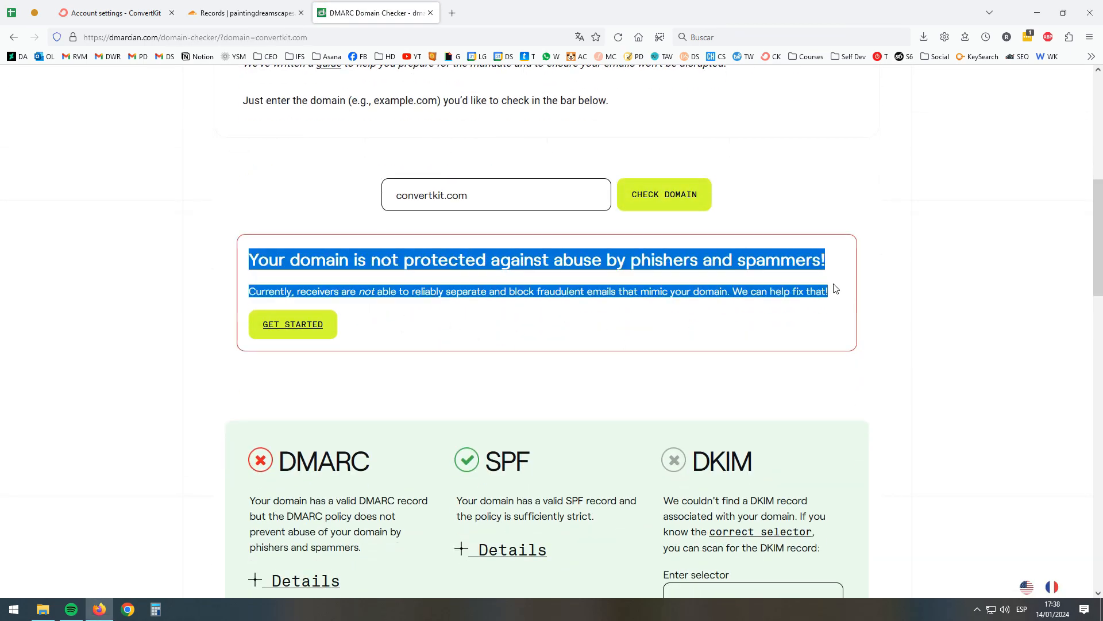
pyautogui.scroll(-3, 517, 284)
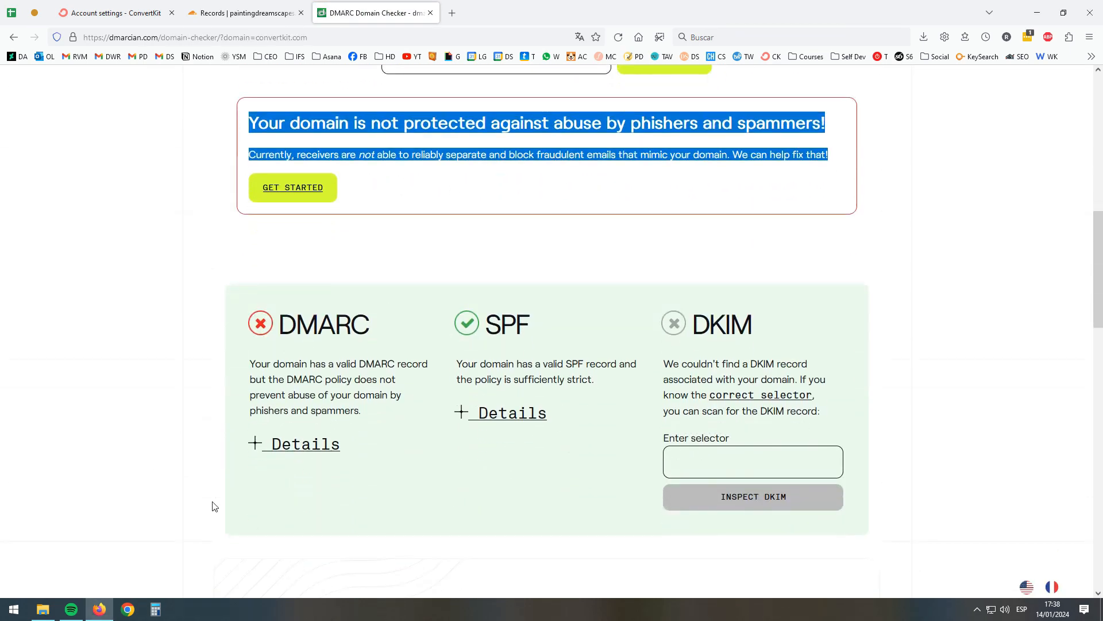
# Expand the DMARC record details for convertkit.com and examine the policy value alongside the overall protection verdict
pyautogui.click(275, 455)
pyautogui.moveTo(248, 462); pyautogui.dragTo(342, 465)
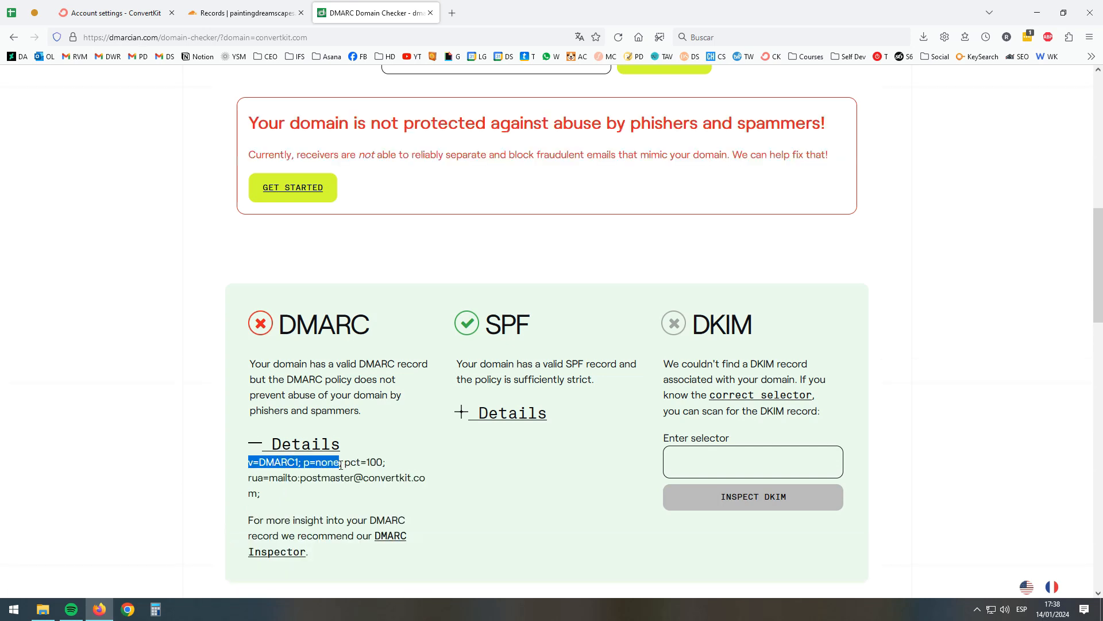
pyautogui.click(552, 522)
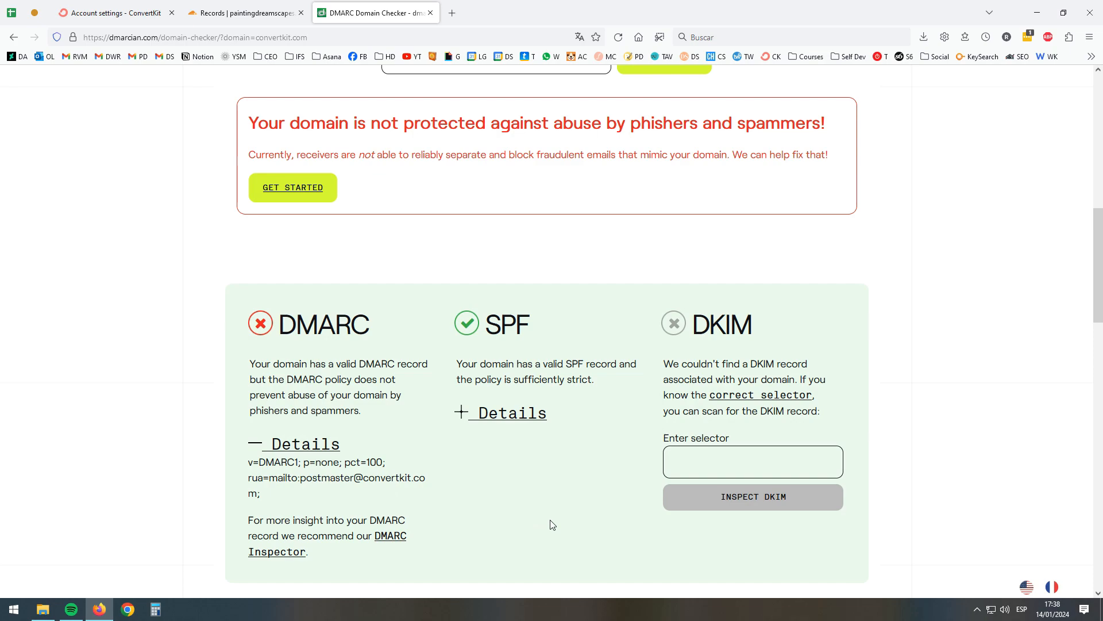
pyautogui.scroll(2, 712, 463)
pyautogui.scroll(10, 713, 464)
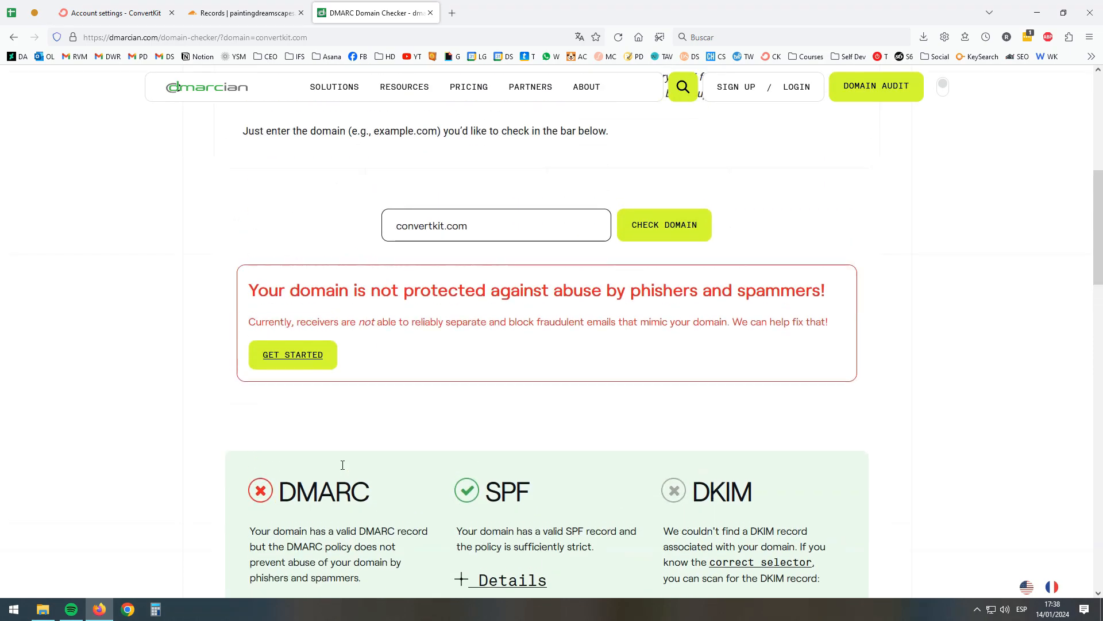
pyautogui.scroll(-5, 345, 537)
pyautogui.scroll(5, 441, 414)
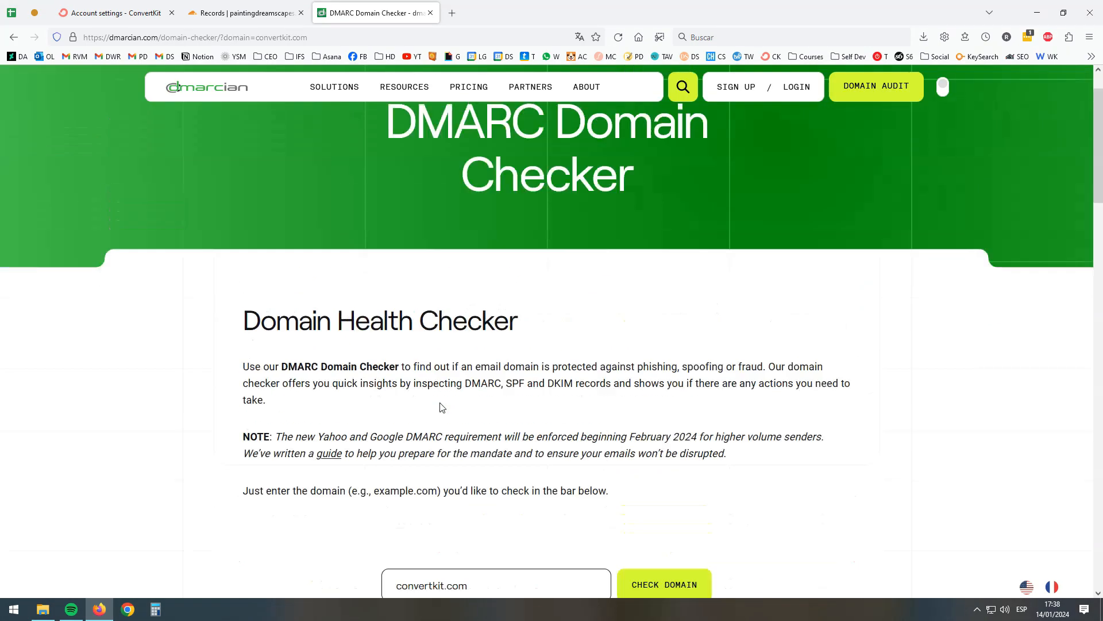
pyautogui.scroll(-5, 424, 368)
# Go back through the visited dmarcian pages to the Domain Checker results for paintingdreamscapes.com
pyautogui.click(14, 37)
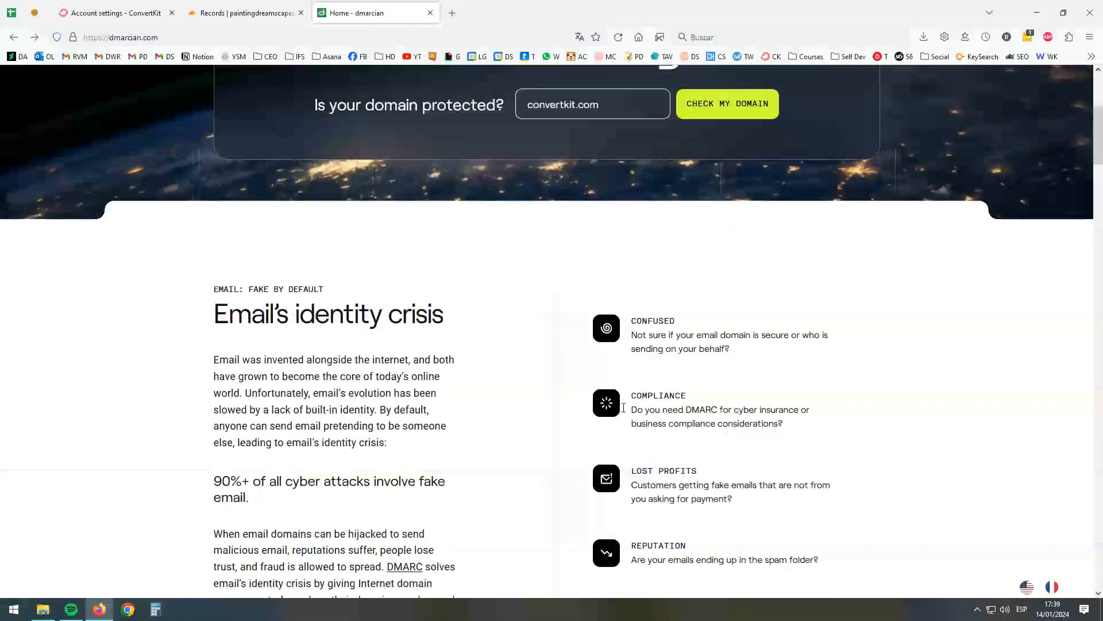
pyautogui.click(12, 38)
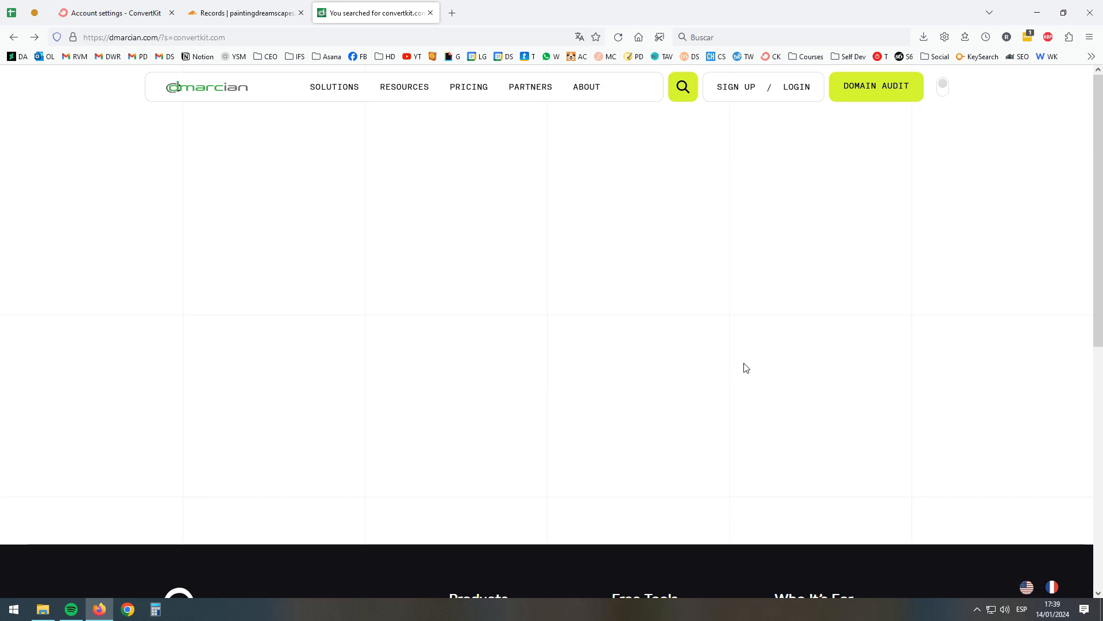
pyautogui.click(14, 36)
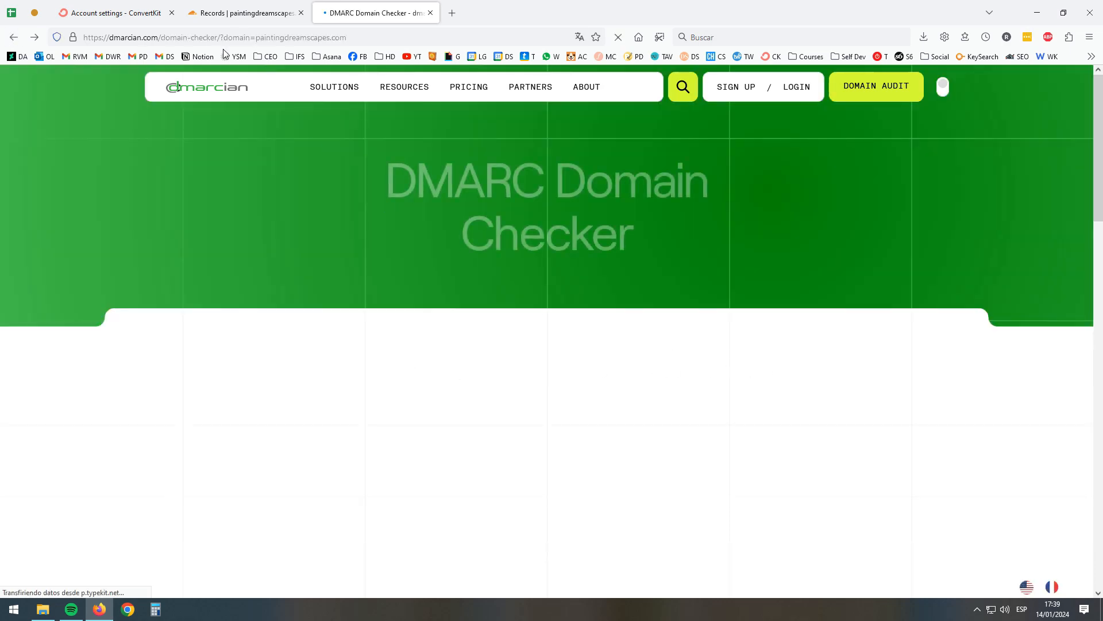
# Switch to the ConvertKit email settings and review the DNS records of the verified sending domain paintingdreamscapes.com
pyautogui.click(115, 13)
pyautogui.scroll(-2, 643, 338)
pyautogui.scroll(-3, 642, 339)
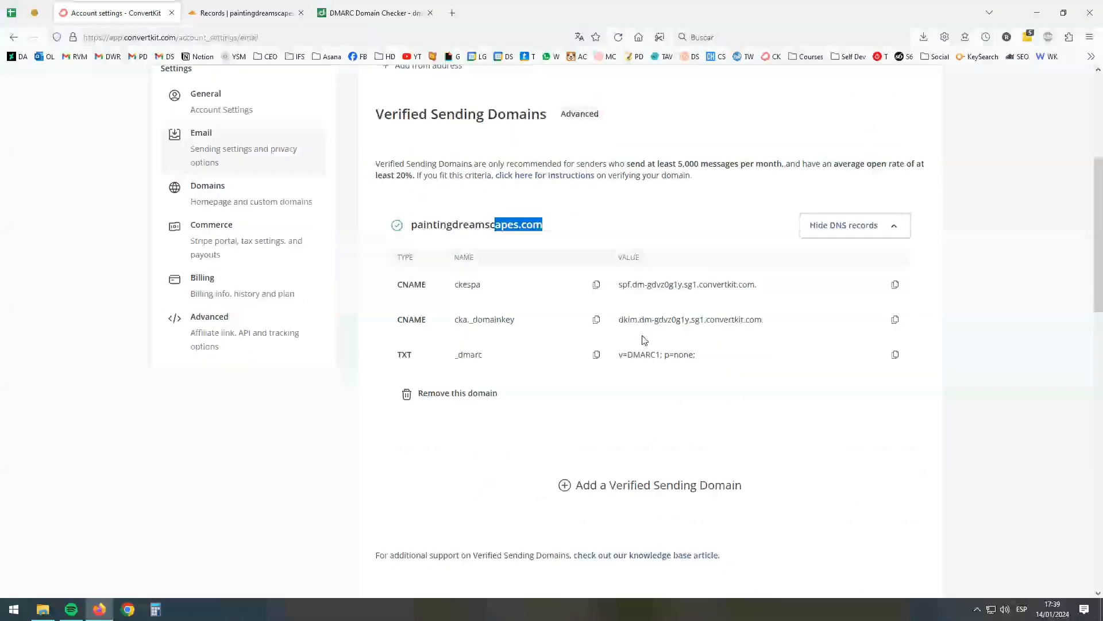
pyautogui.scroll(3, 615, 397)
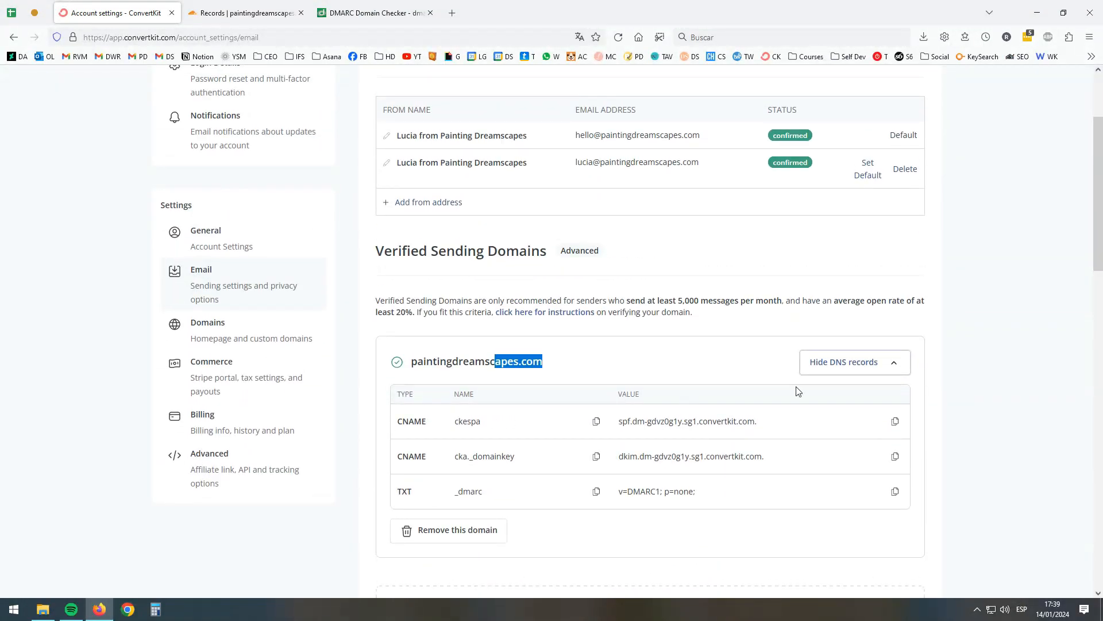